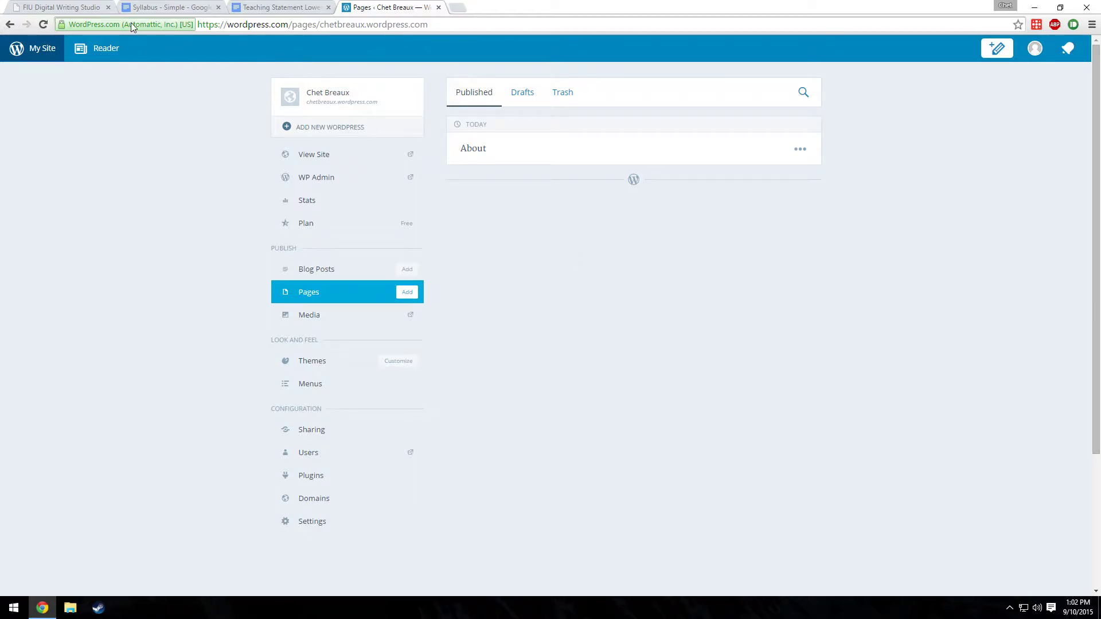
- Open the live view of the WordPress site from its dashboard
{"action": "left_click", "coordinate": [42, 56]}
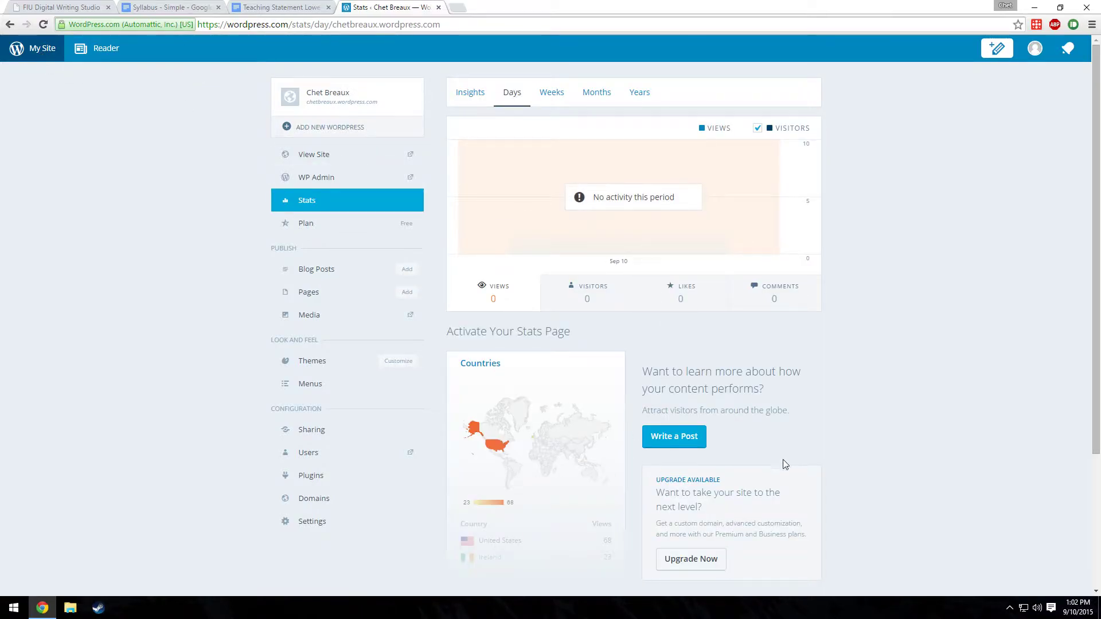
{"action": "left_click", "coordinate": [327, 157]}
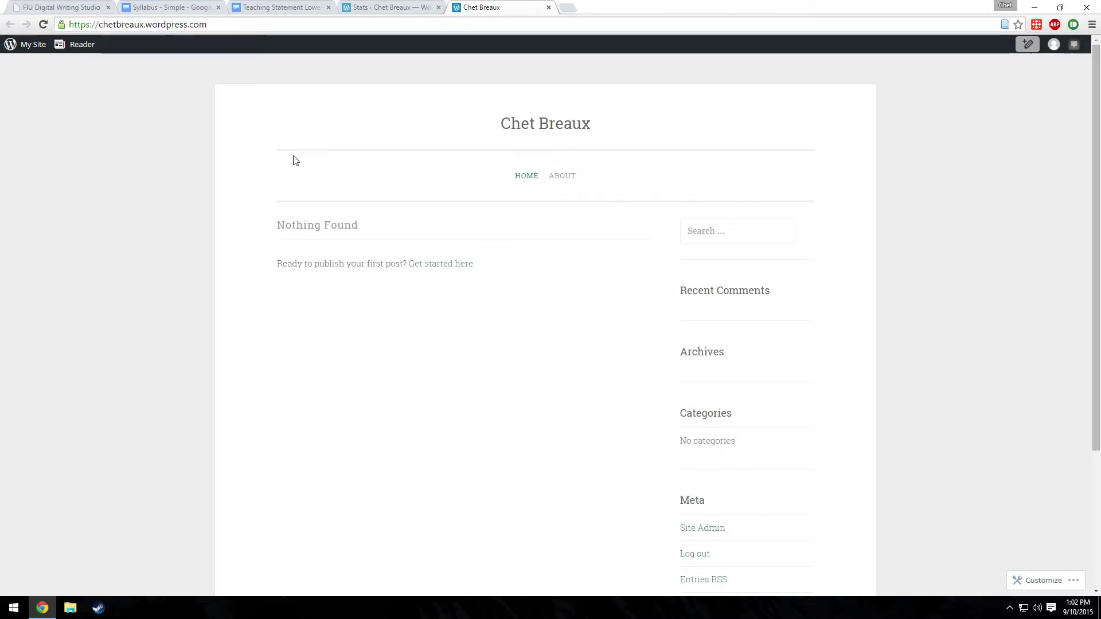
{"action": "left_click", "coordinate": [47, 47]}
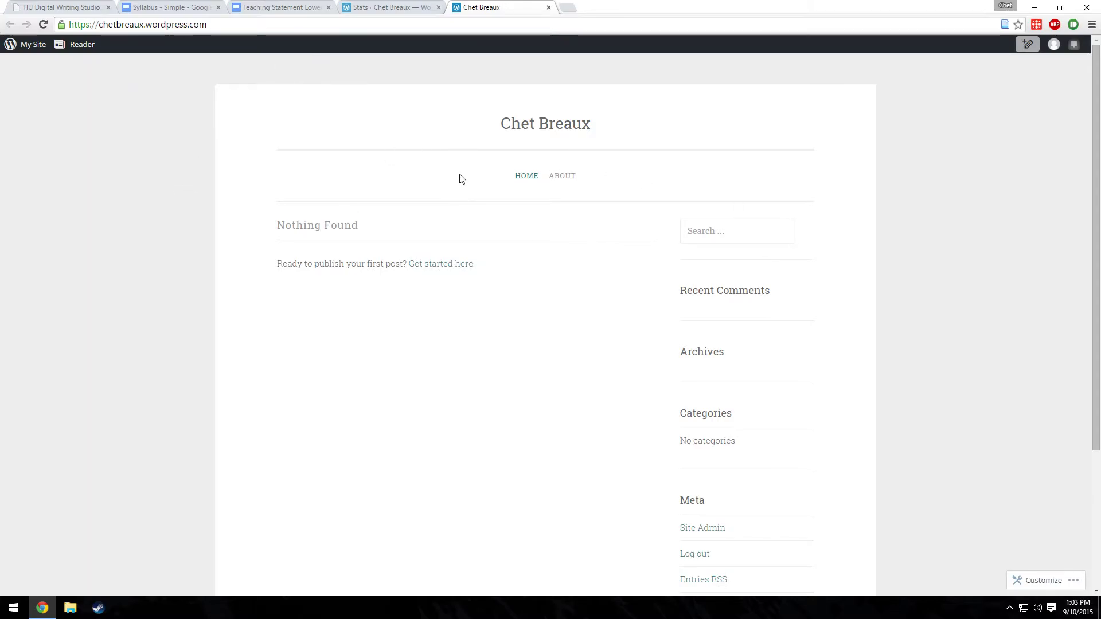
- Add a new page to the site and title it "Philosophy"
{"action": "left_click", "coordinate": [35, 46]}
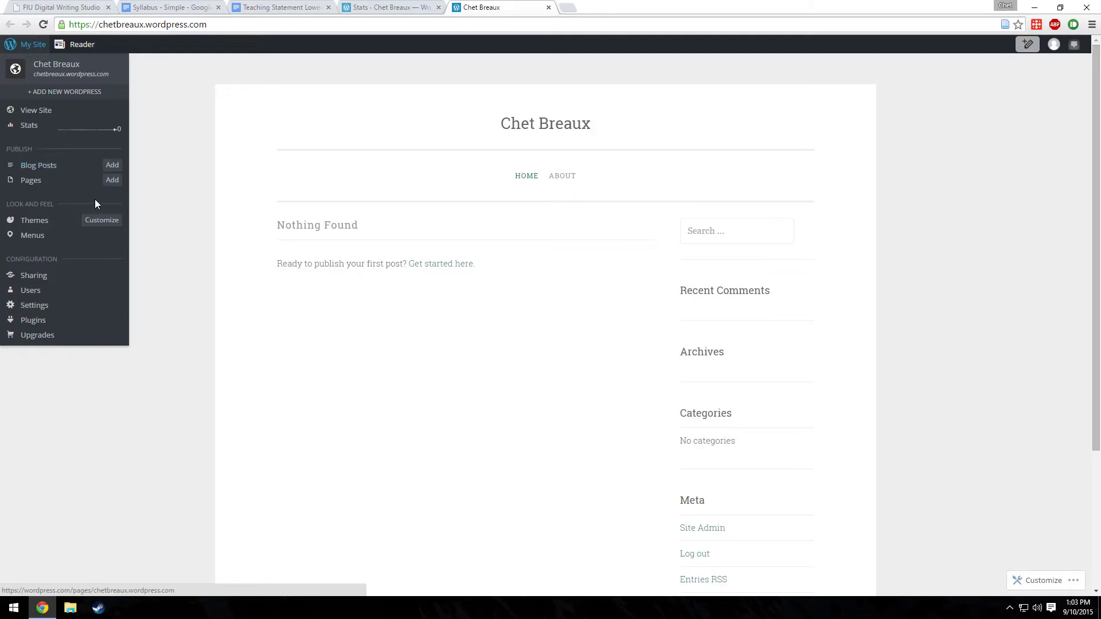
{"action": "left_click", "coordinate": [112, 184]}
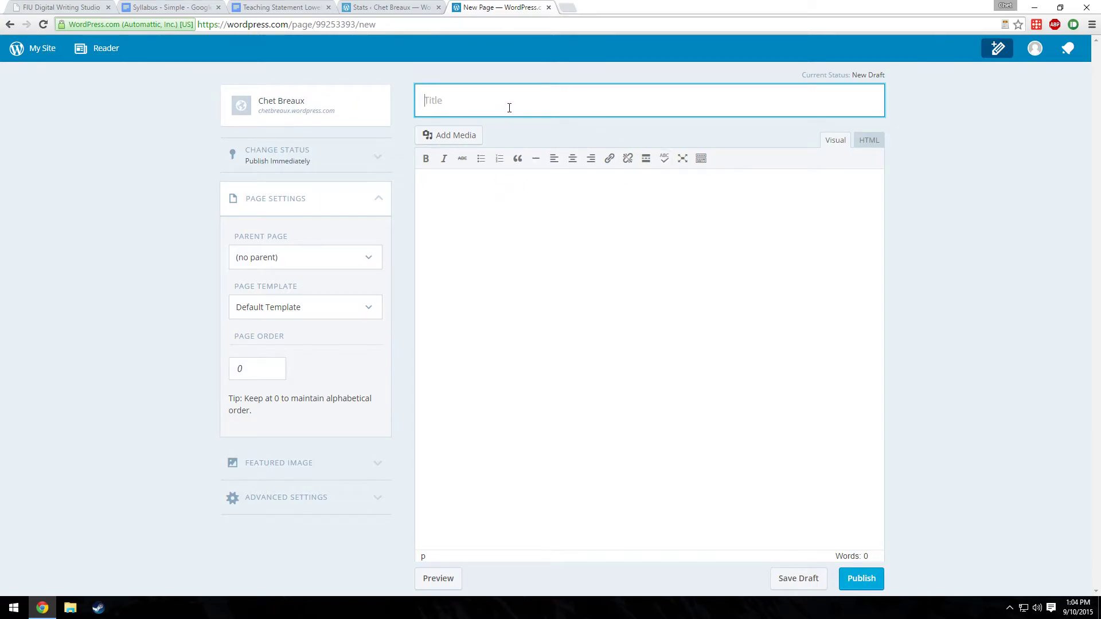
{"action": "type", "text": "Philosophy"}
- Copy the selected text of the Google Docs document "Teaching Statement Lower/Upper/Distance" and paste it into the body of the Philosophy page
{"action": "left_click", "coordinate": [554, 224]}
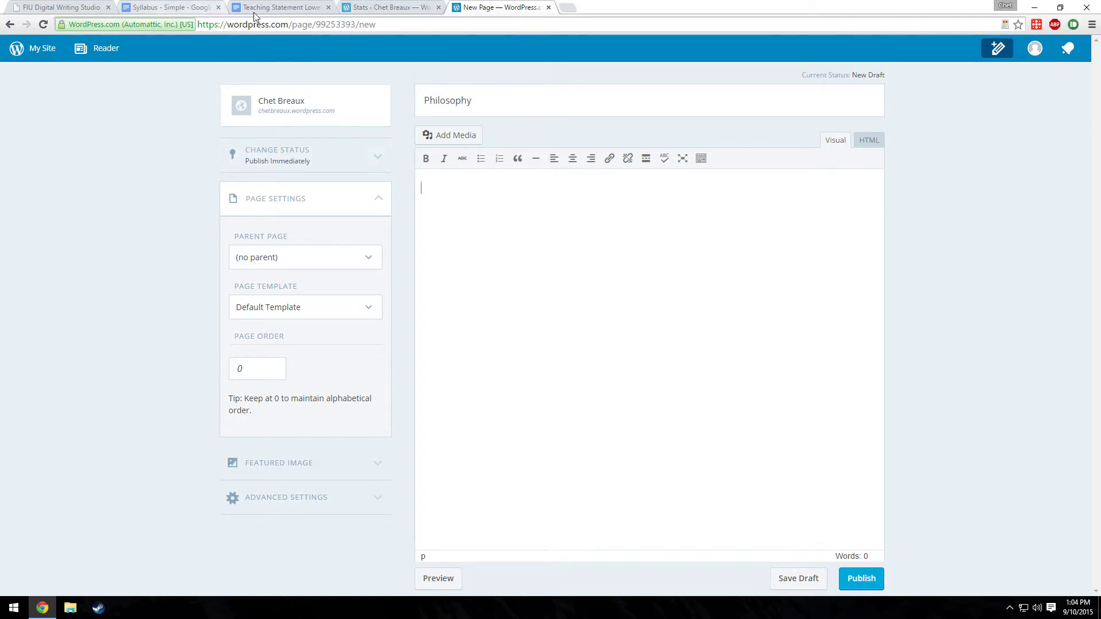
{"action": "left_click", "coordinate": [277, 8]}
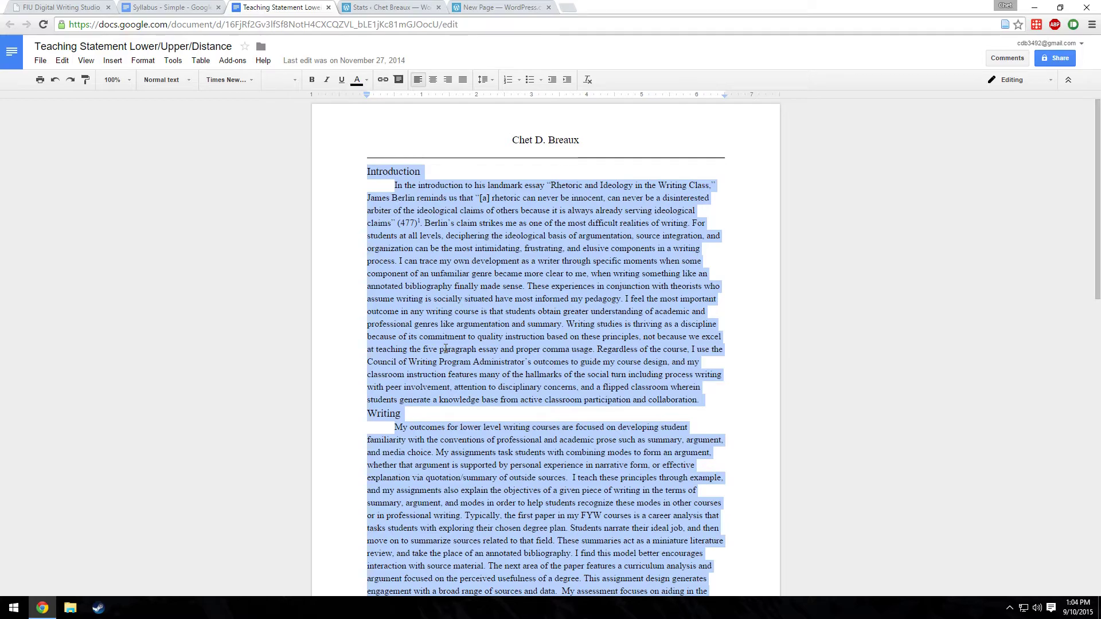
{"action": "right_click", "coordinate": [513, 330]}
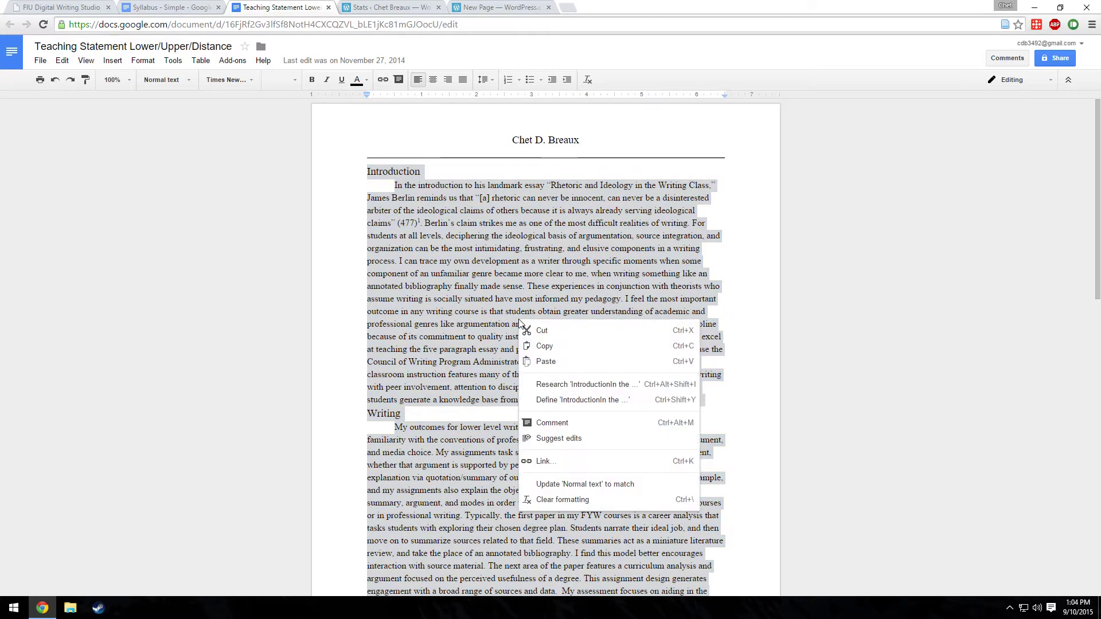
{"action": "left_click", "coordinate": [547, 348]}
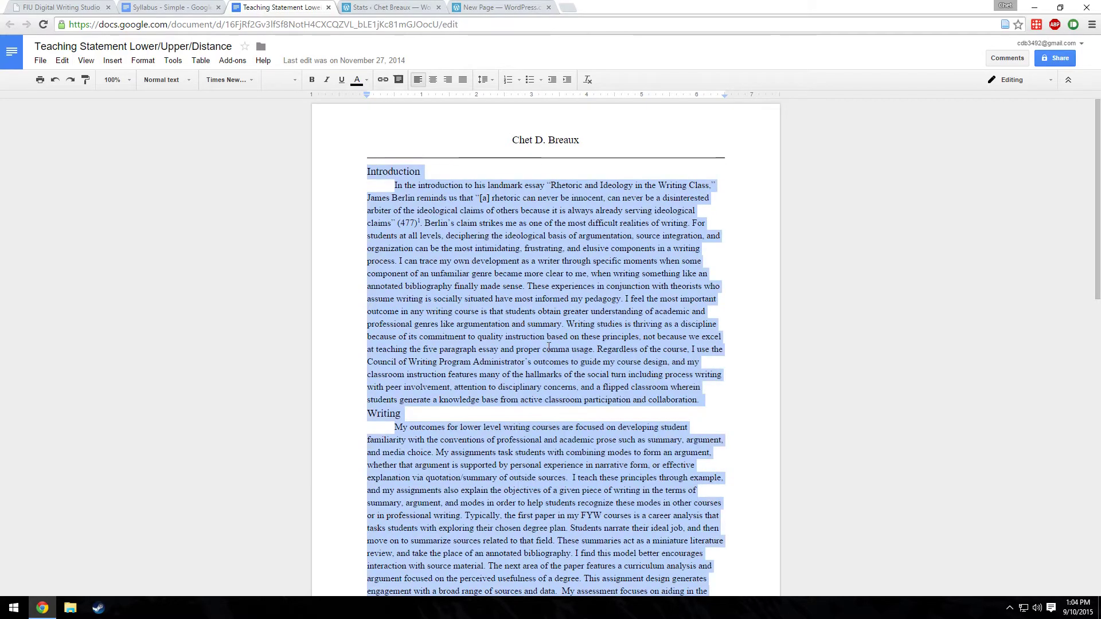
{"action": "left_click", "coordinate": [492, 9]}
{"action": "right_click", "coordinate": [526, 230]}
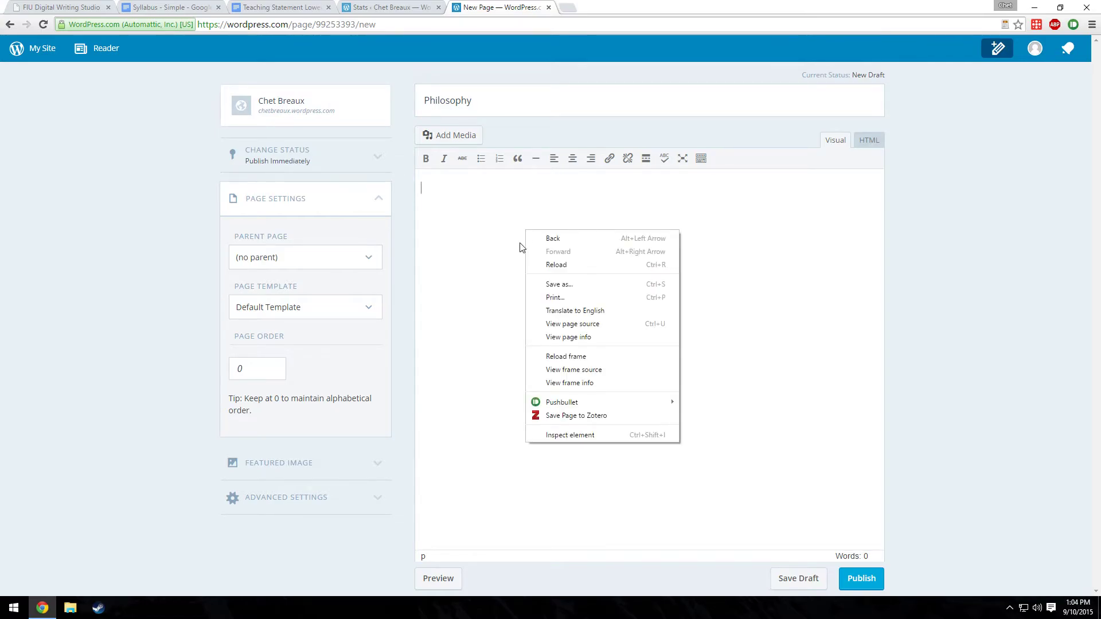
{"action": "right_click", "coordinate": [521, 235]}
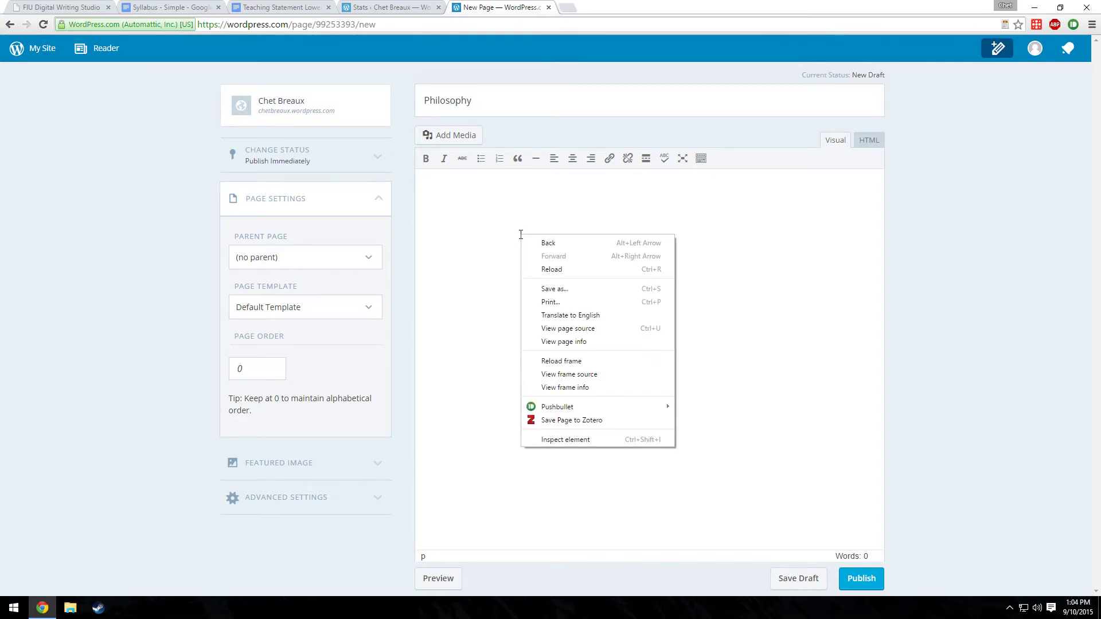
{"action": "left_click", "coordinate": [519, 236]}
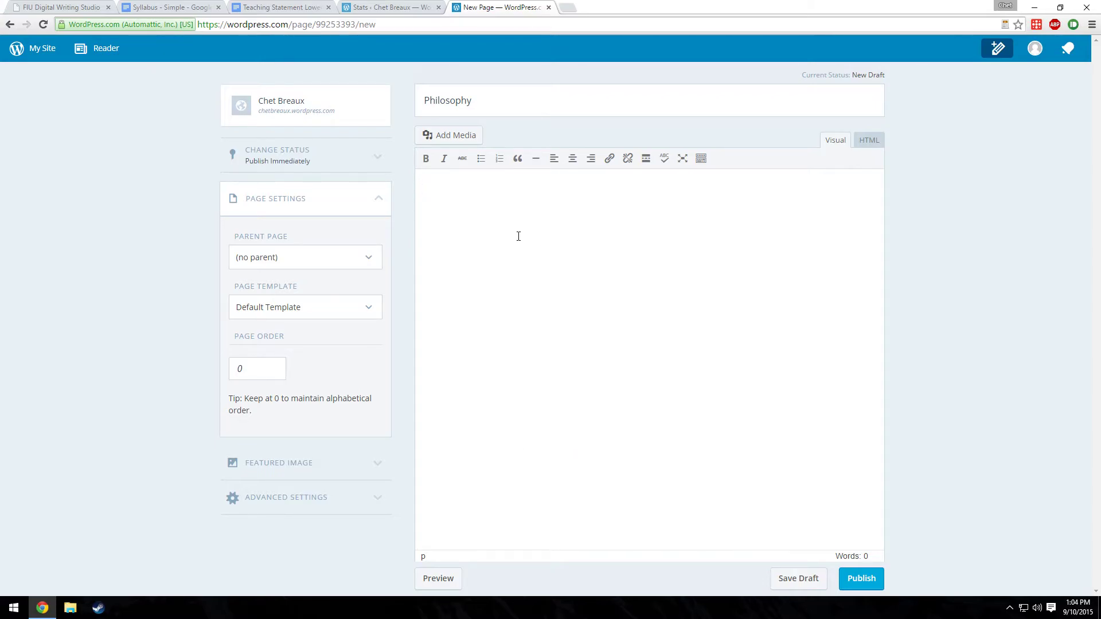
{"action": "key", "text": "ctrl+v"}
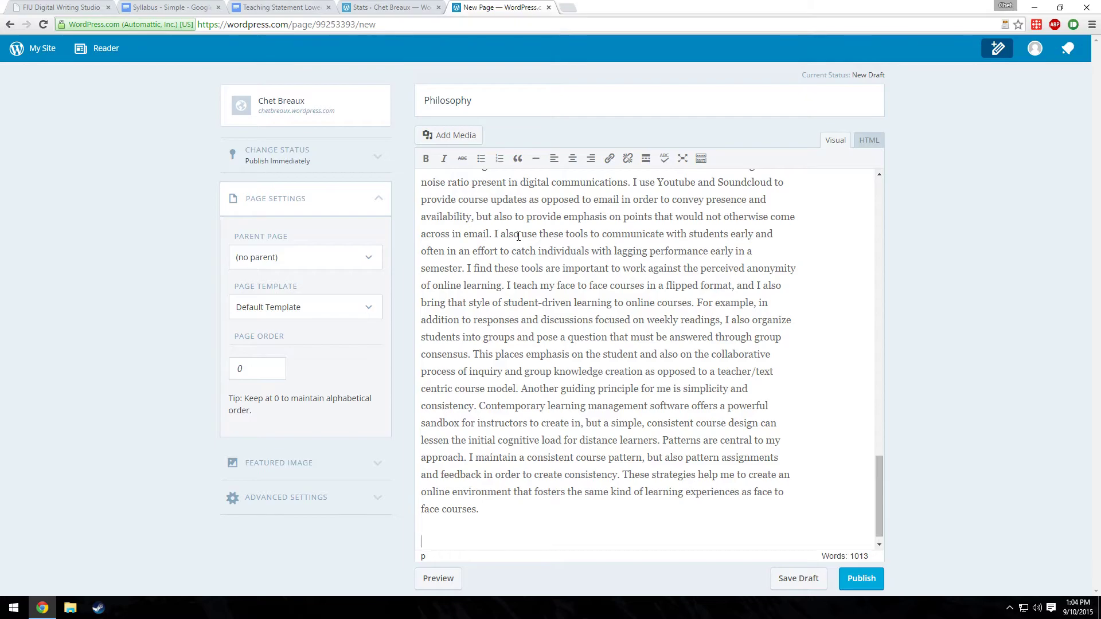
{"action": "scroll", "coordinate": [519, 236], "scroll_direction": "up", "scroll_amount": 20}
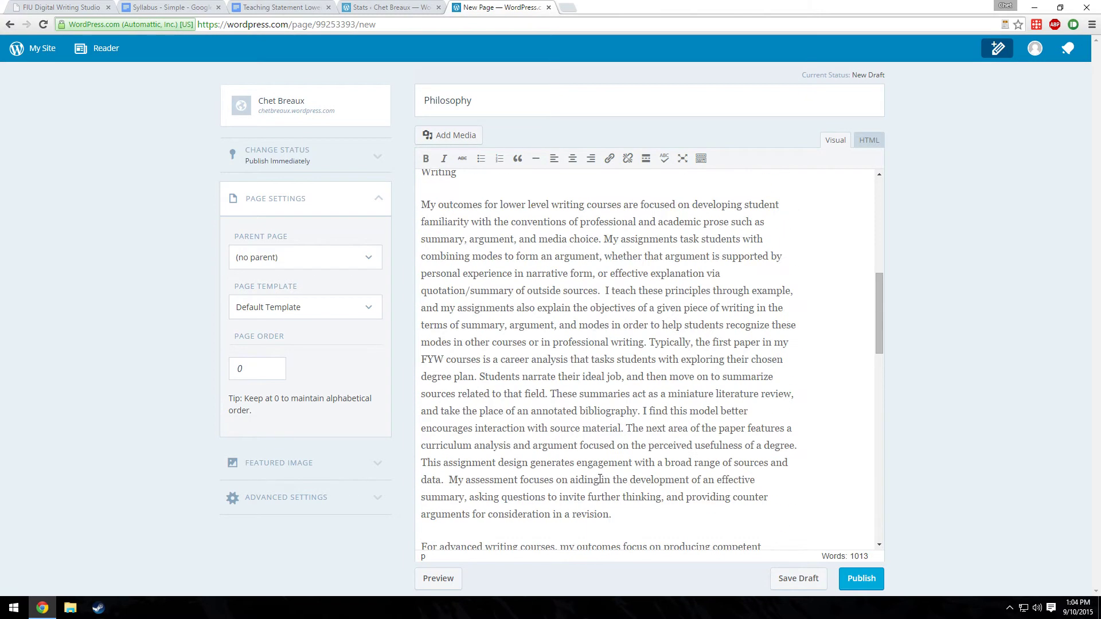
{"action": "scroll", "coordinate": [600, 479], "scroll_direction": "up", "scroll_amount": 2}
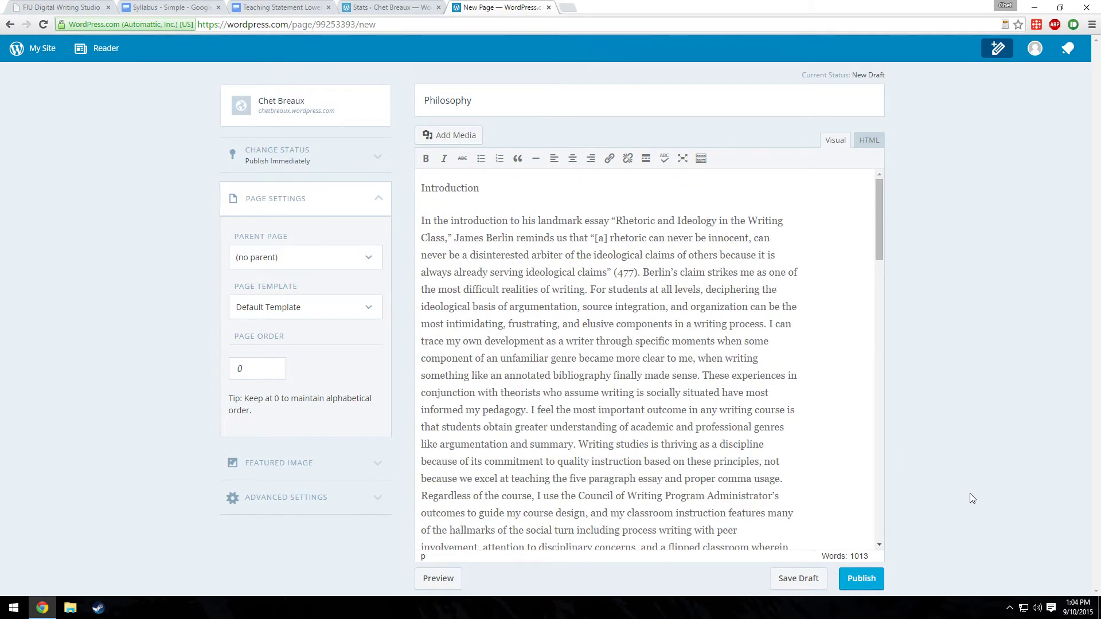
- Preview the Philosophy page, look through its pasted text, and close the preview
{"action": "left_click", "coordinate": [451, 584]}
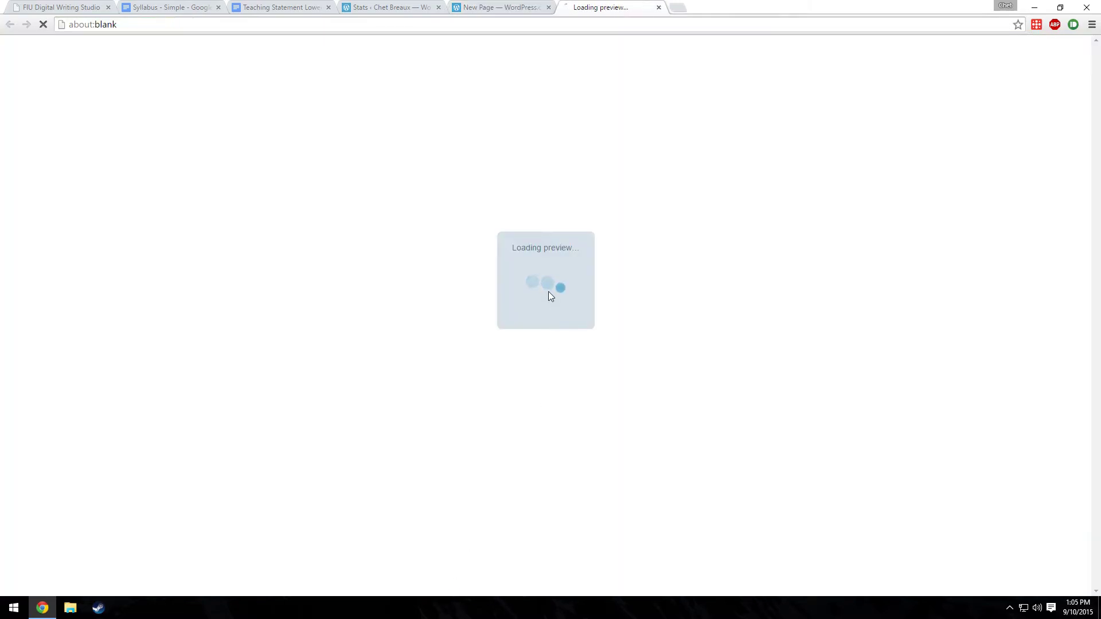
{"action": "scroll", "coordinate": [553, 342], "scroll_direction": "down", "scroll_amount": 3}
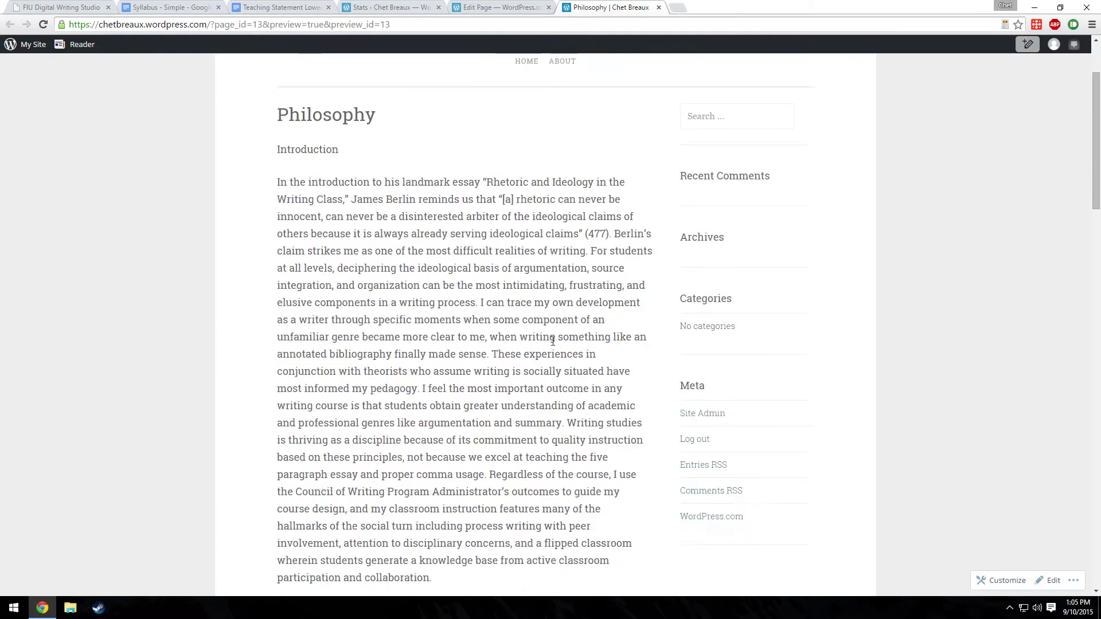
{"action": "scroll", "coordinate": [553, 342], "scroll_direction": "down", "scroll_amount": 6}
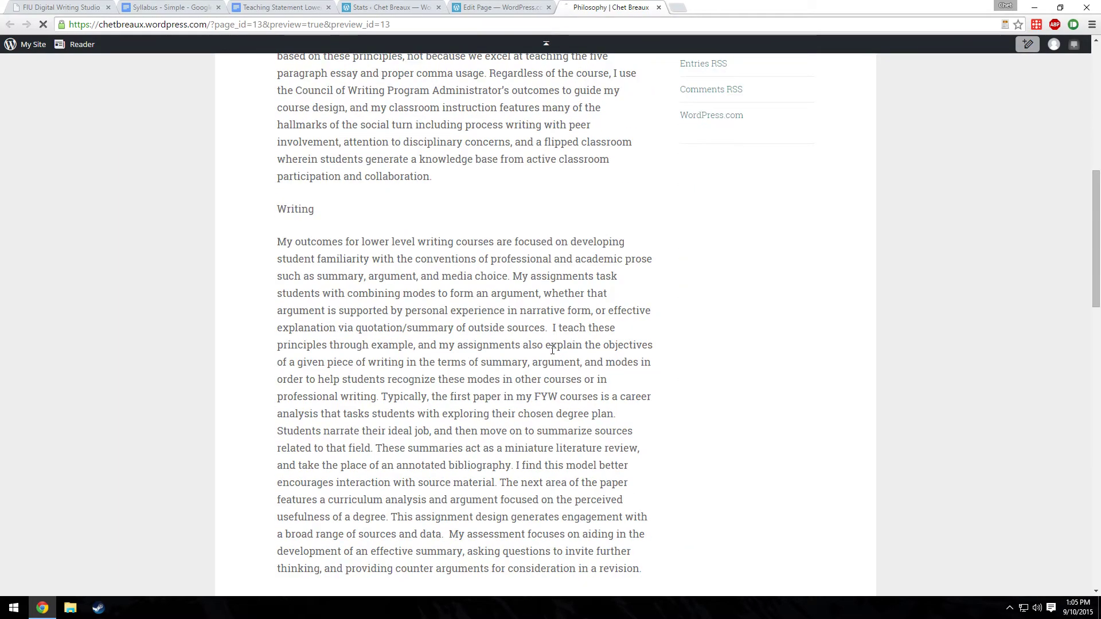
{"action": "scroll", "coordinate": [552, 350], "scroll_direction": "up", "scroll_amount": 9}
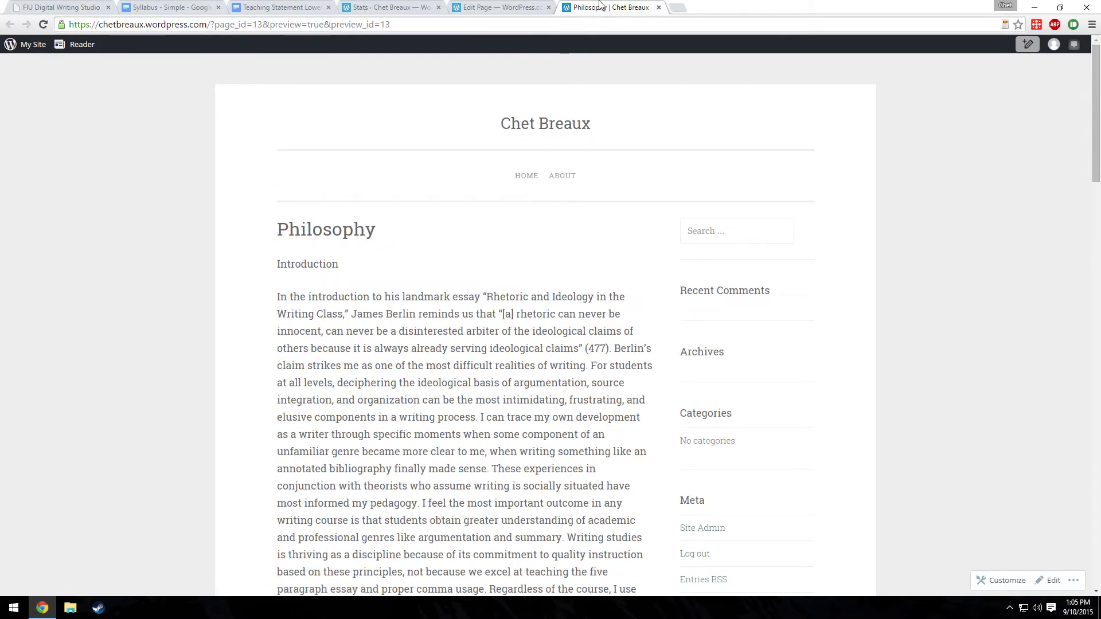
{"action": "left_click", "coordinate": [659, 8]}
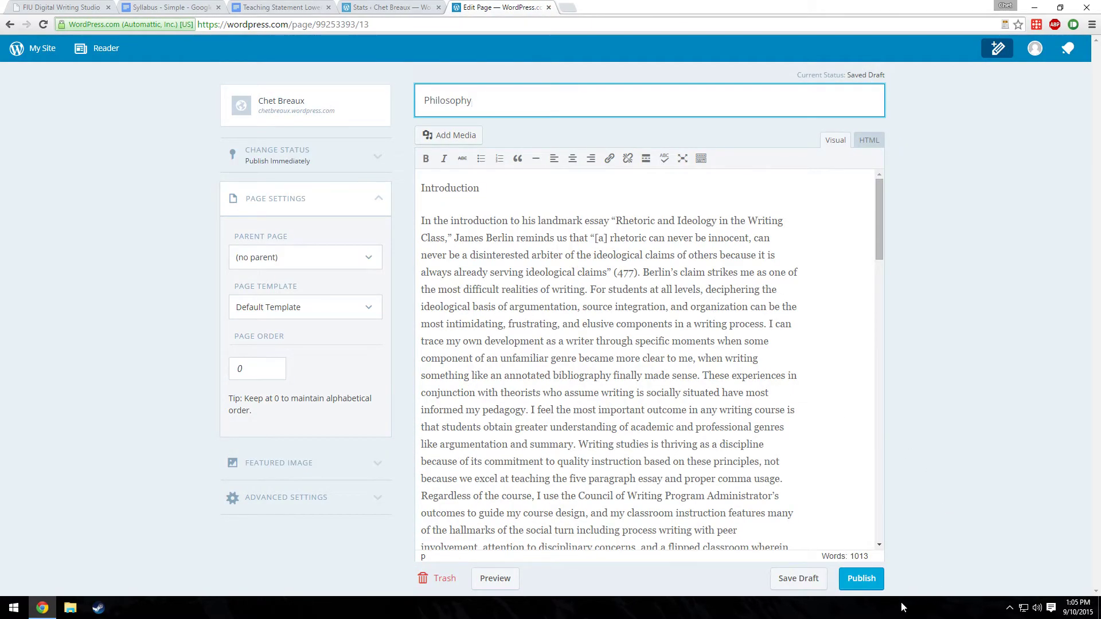
- Publish the Philosophy page and check that its entry in the live site's navigation opens it
{"action": "left_click", "coordinate": [878, 580]}
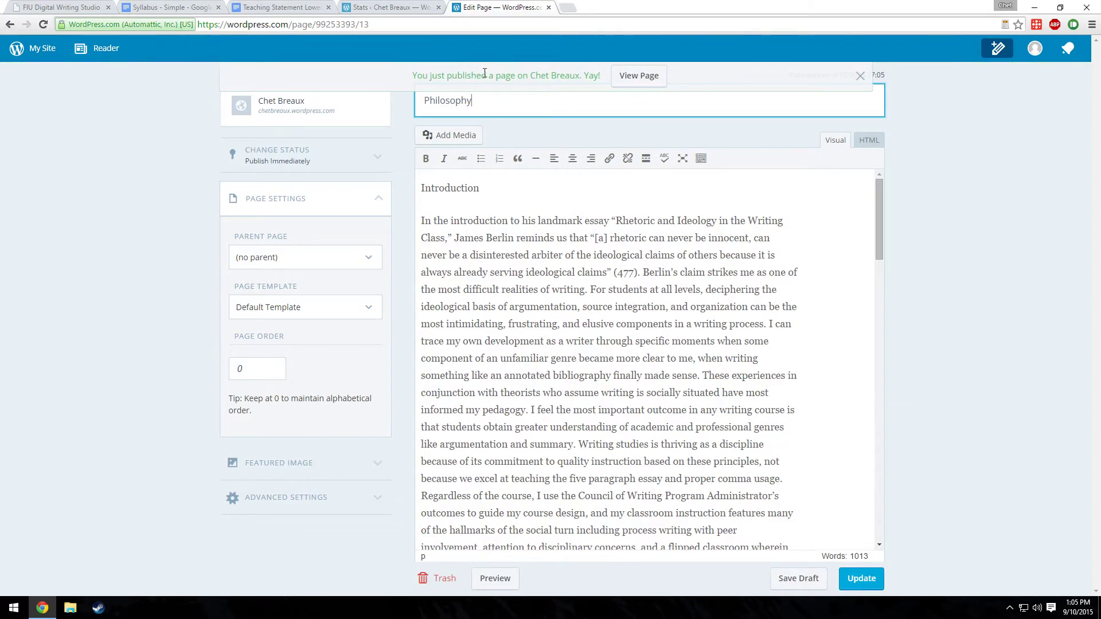
{"action": "left_click", "coordinate": [652, 80]}
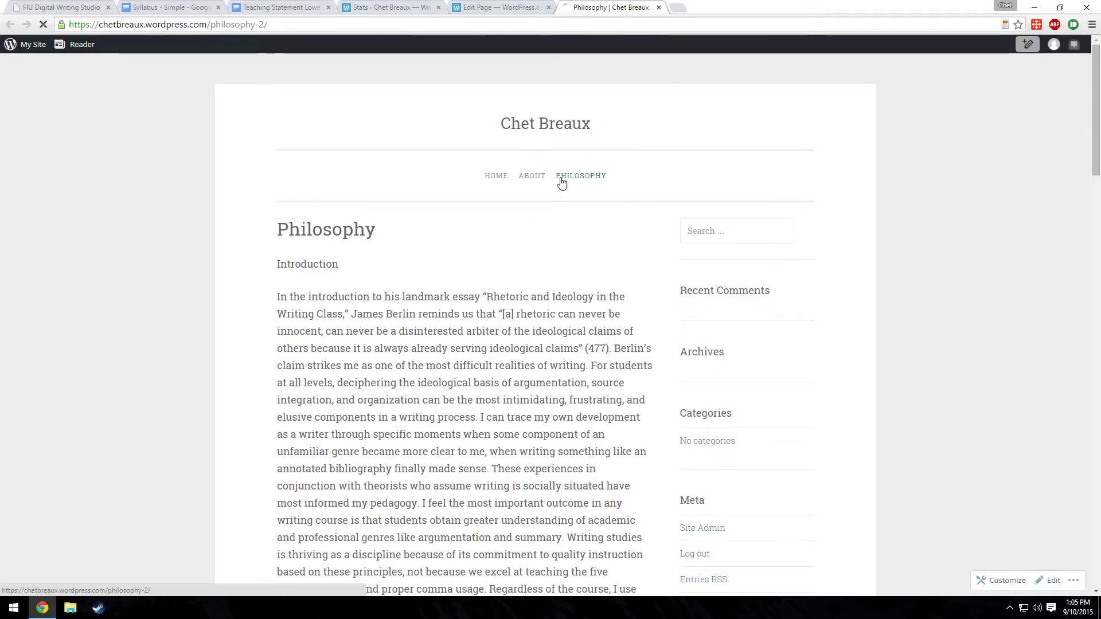
{"action": "left_click", "coordinate": [501, 177]}
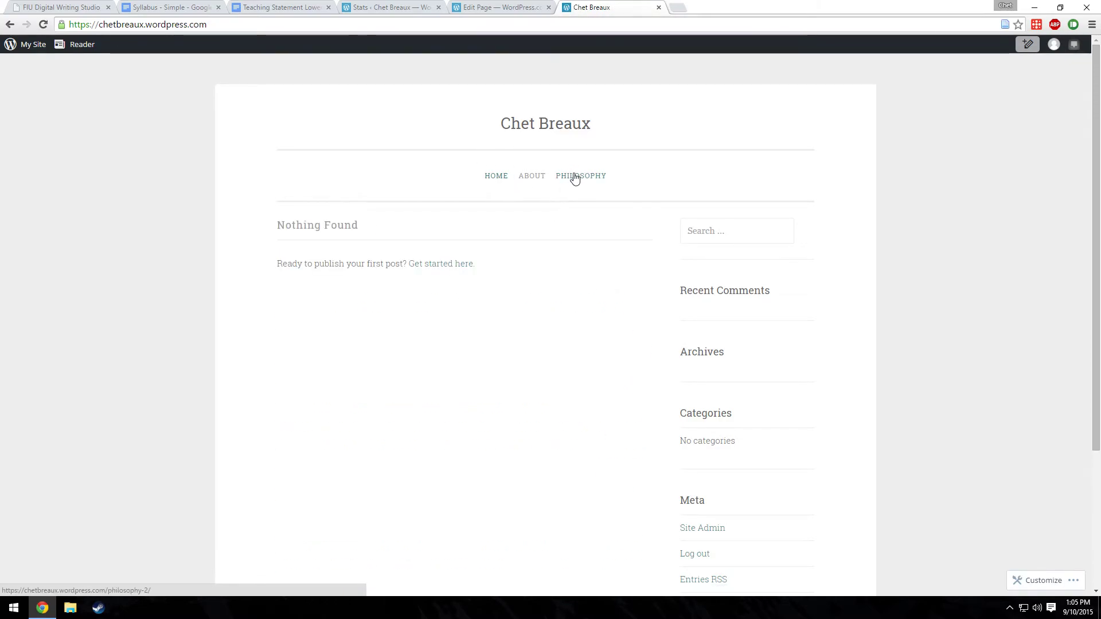
{"action": "left_click", "coordinate": [575, 177]}
{"action": "scroll", "coordinate": [561, 323], "scroll_direction": "down", "scroll_amount": 1}
{"action": "scroll", "coordinate": [561, 323], "scroll_direction": "up", "scroll_amount": 1}
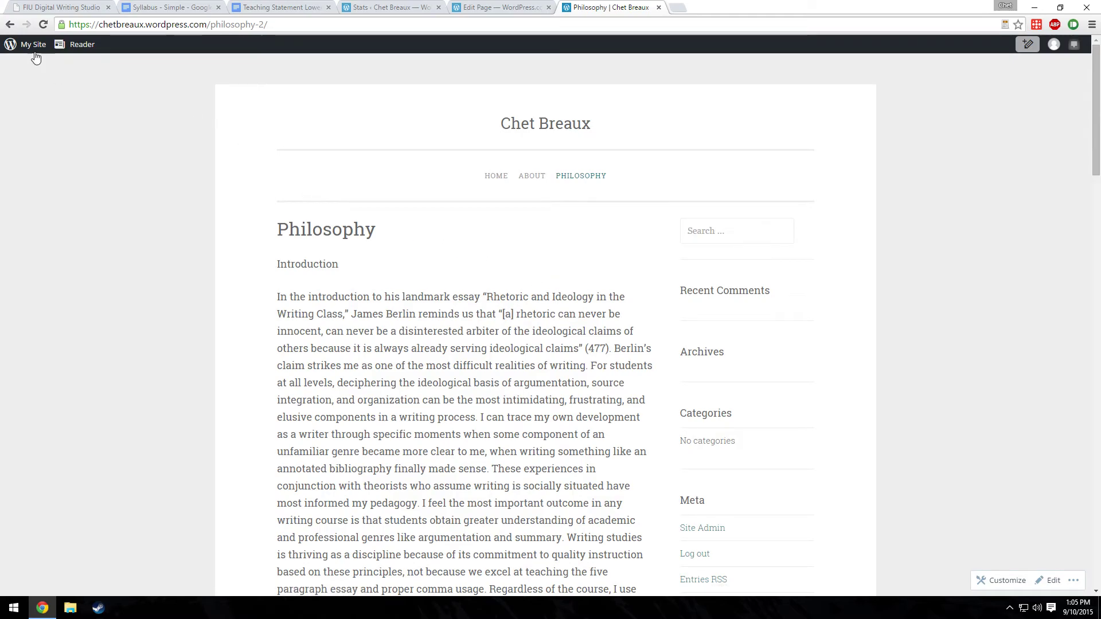
- Add another new page to the site and title it "Syllabi"
{"action": "left_click", "coordinate": [30, 44]}
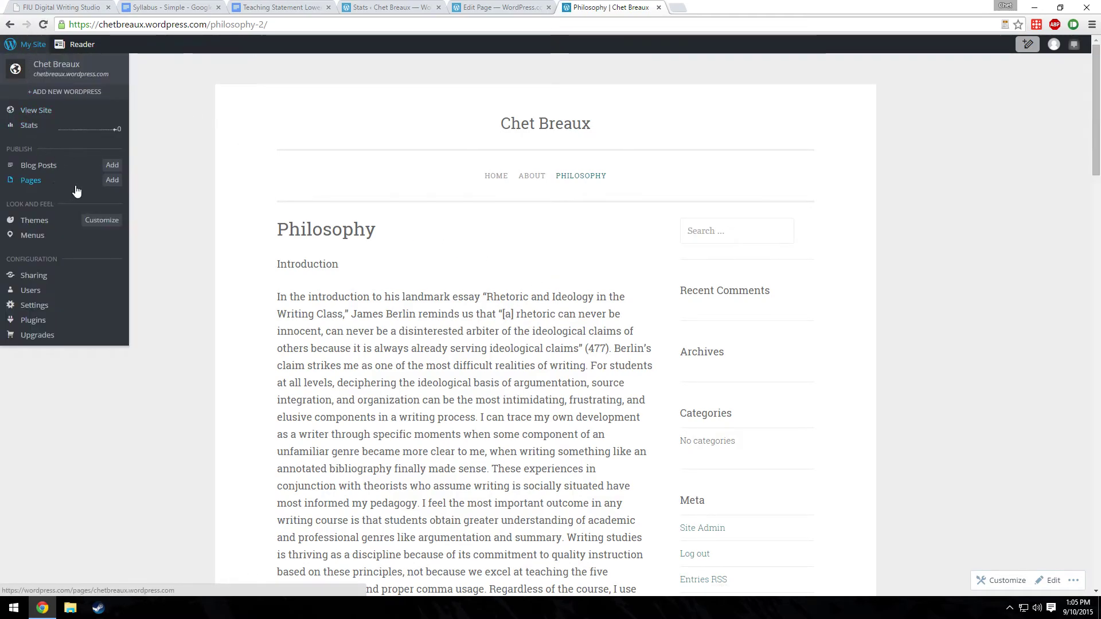
{"action": "left_click", "coordinate": [113, 181]}
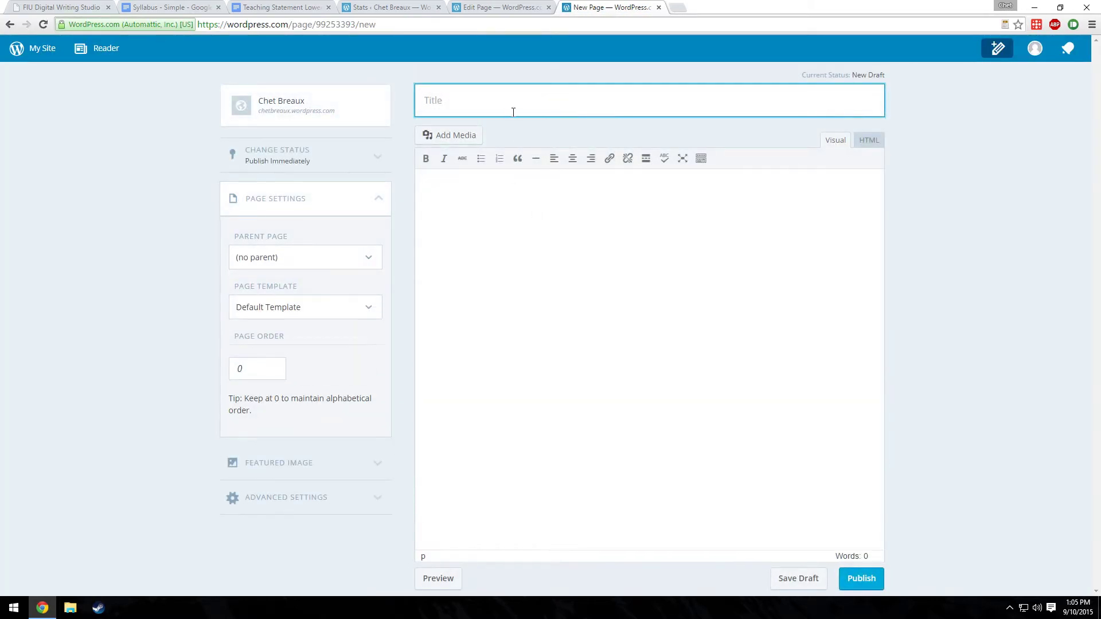
{"action": "type", "text": "Syllabi"}
- Copy the selected content of the Google Docs document "Syllabus - Simple" and paste it into the body of the Syllabi page
{"action": "left_click", "coordinate": [281, 7]}
{"action": "left_click", "coordinate": [171, 7]}
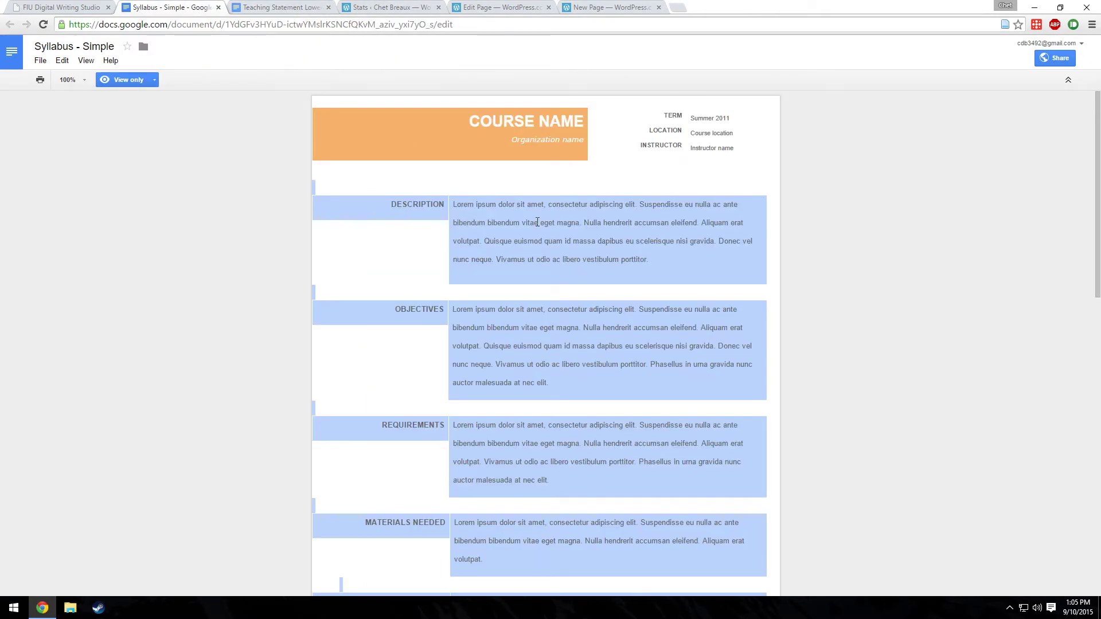
{"action": "right_click", "coordinate": [542, 224]}
{"action": "left_click", "coordinate": [571, 234]}
{"action": "left_click", "coordinate": [610, 9]}
{"action": "left_click", "coordinate": [579, 316]}
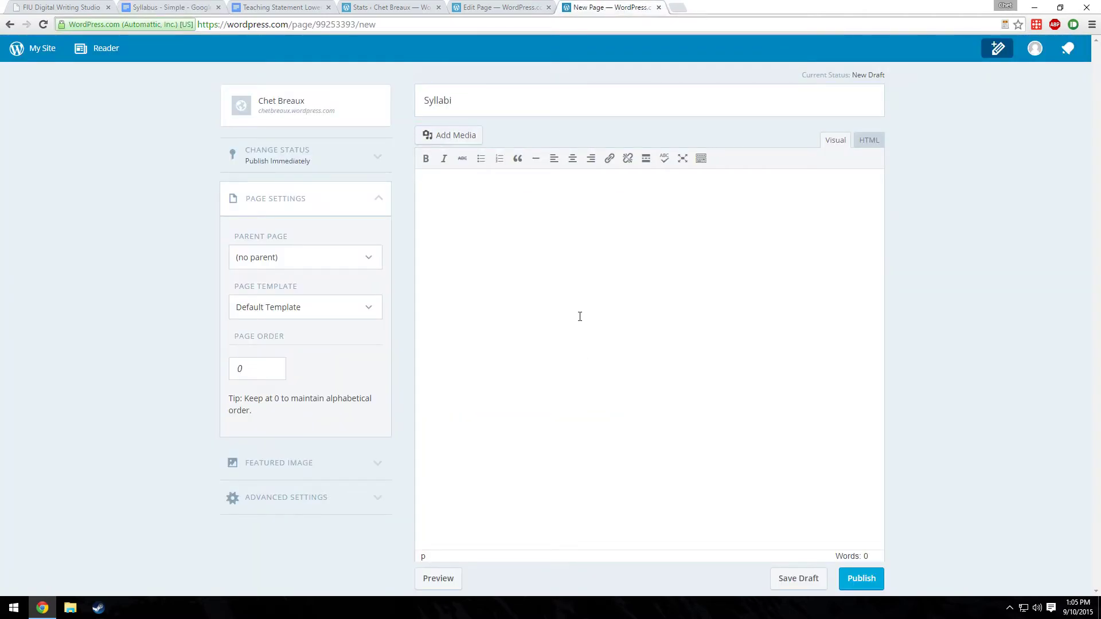
{"action": "key", "text": "ctrl+v"}
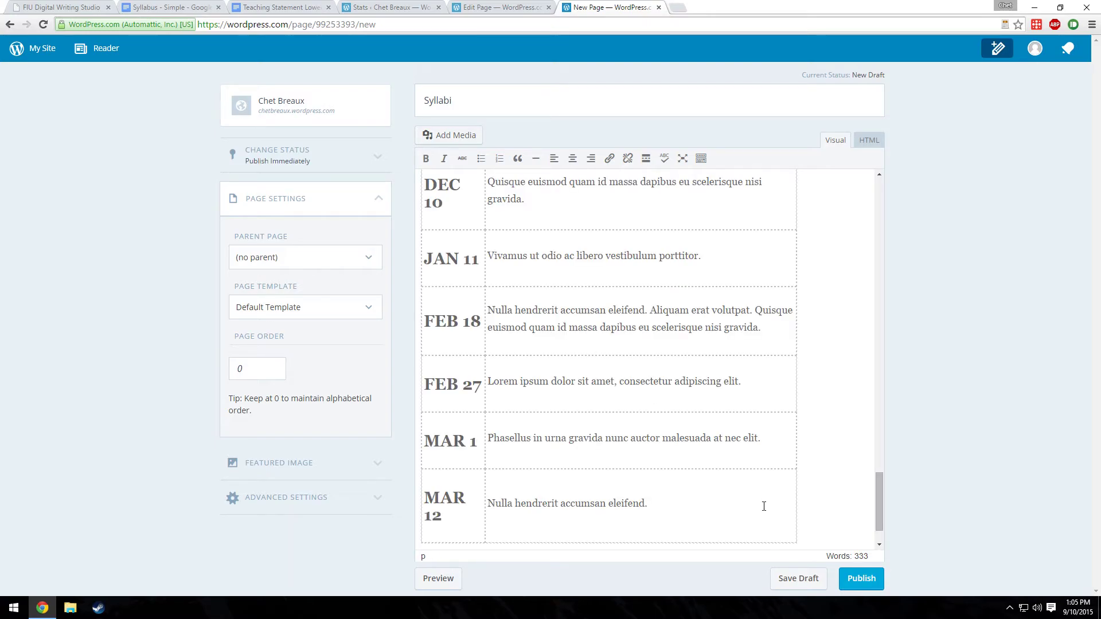
- Preview the Syllabi page, examine how the pasted syllabus sections are laid out, and close the preview
{"action": "left_click", "coordinate": [446, 579]}
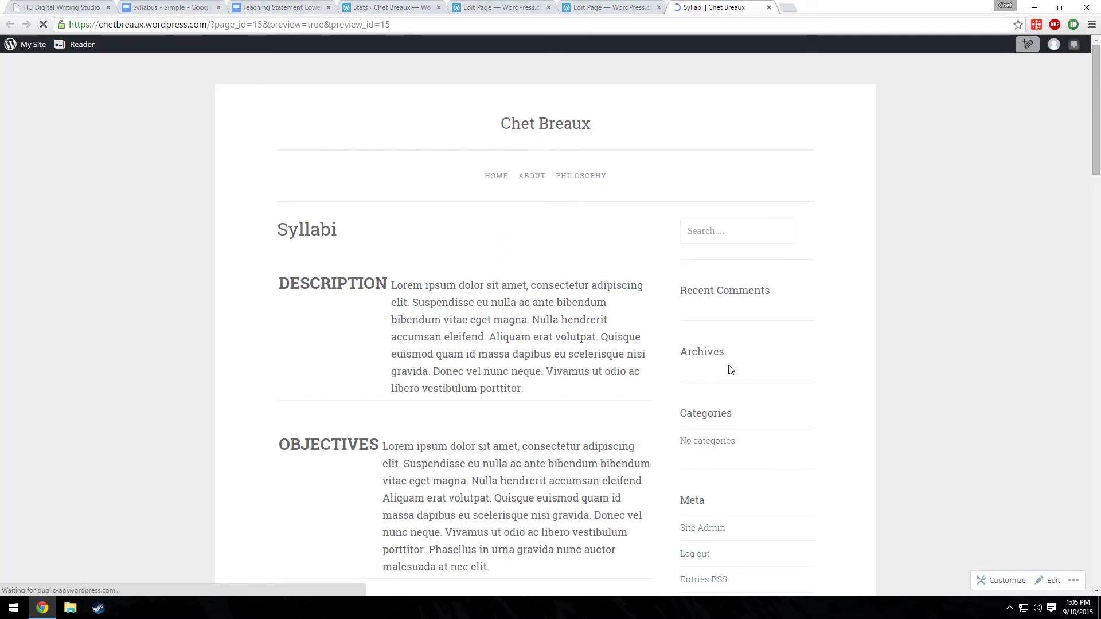
{"action": "scroll", "coordinate": [639, 380], "scroll_direction": "down", "scroll_amount": 2}
{"action": "scroll", "coordinate": [640, 380], "scroll_direction": "down", "scroll_amount": 2}
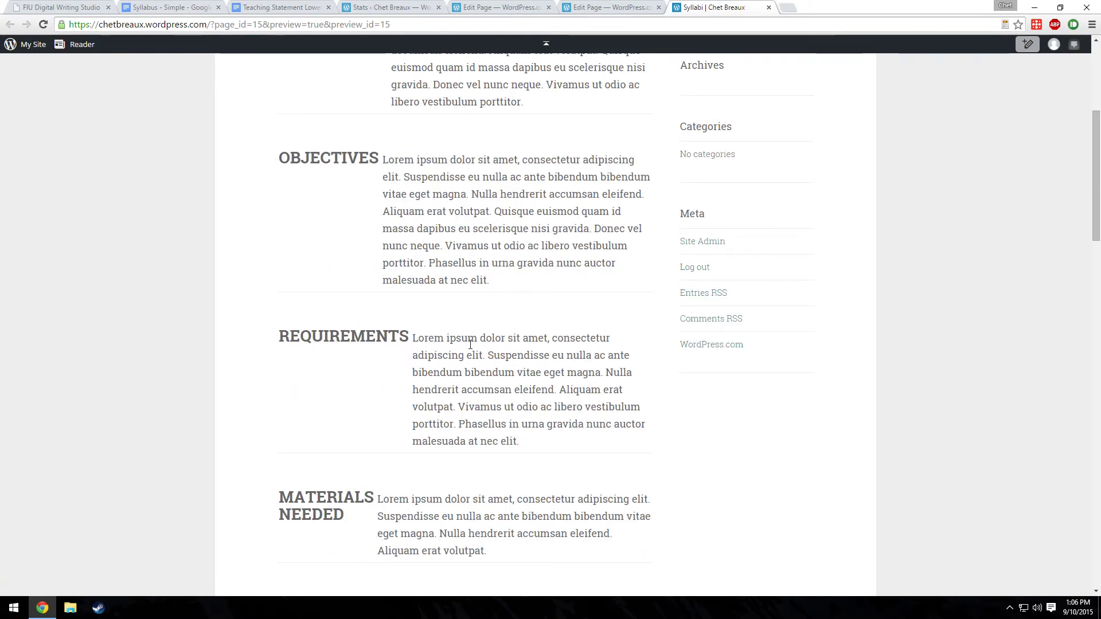
{"action": "left_click_drag", "start_coordinate": [424, 339], "coordinate": [564, 423]}
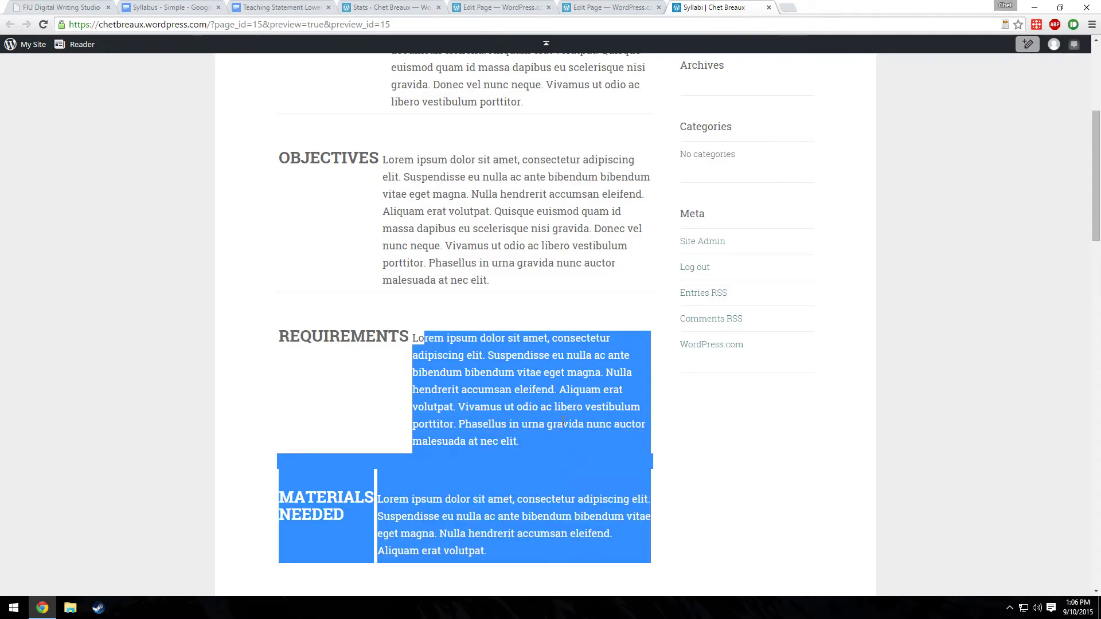
{"action": "scroll", "coordinate": [563, 424], "scroll_direction": "up", "scroll_amount": 2}
{"action": "scroll", "coordinate": [564, 426], "scroll_direction": "down", "scroll_amount": 11}
{"action": "scroll", "coordinate": [566, 427], "scroll_direction": "up", "scroll_amount": 1}
{"action": "scroll", "coordinate": [566, 427], "scroll_direction": "up", "scroll_amount": 13}
{"action": "left_click", "coordinate": [635, 111]}
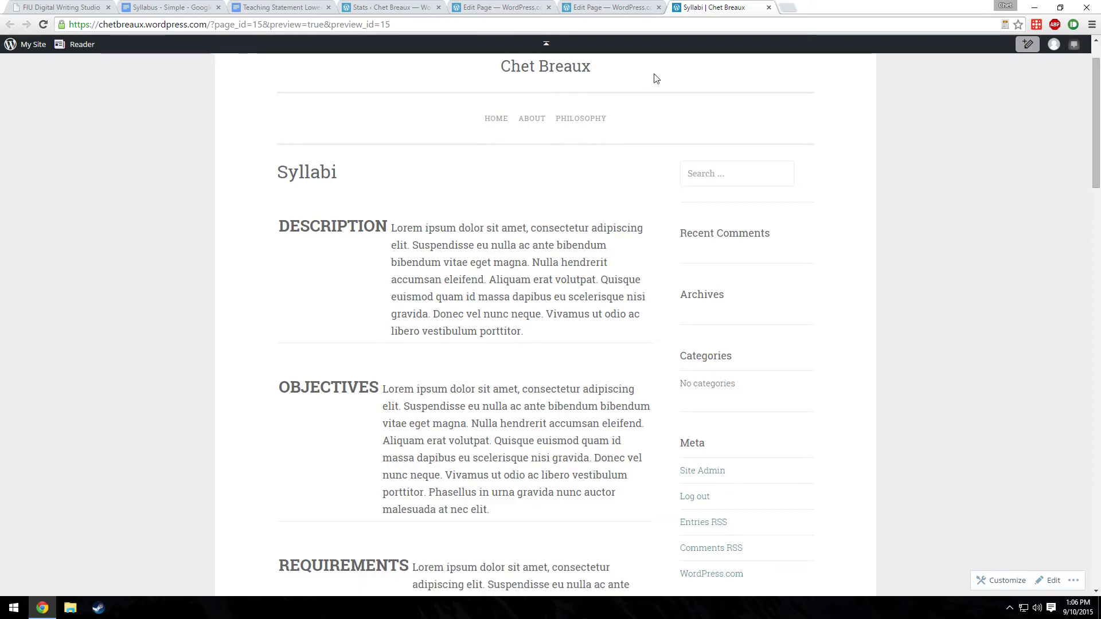
{"action": "left_click", "coordinate": [769, 7]}
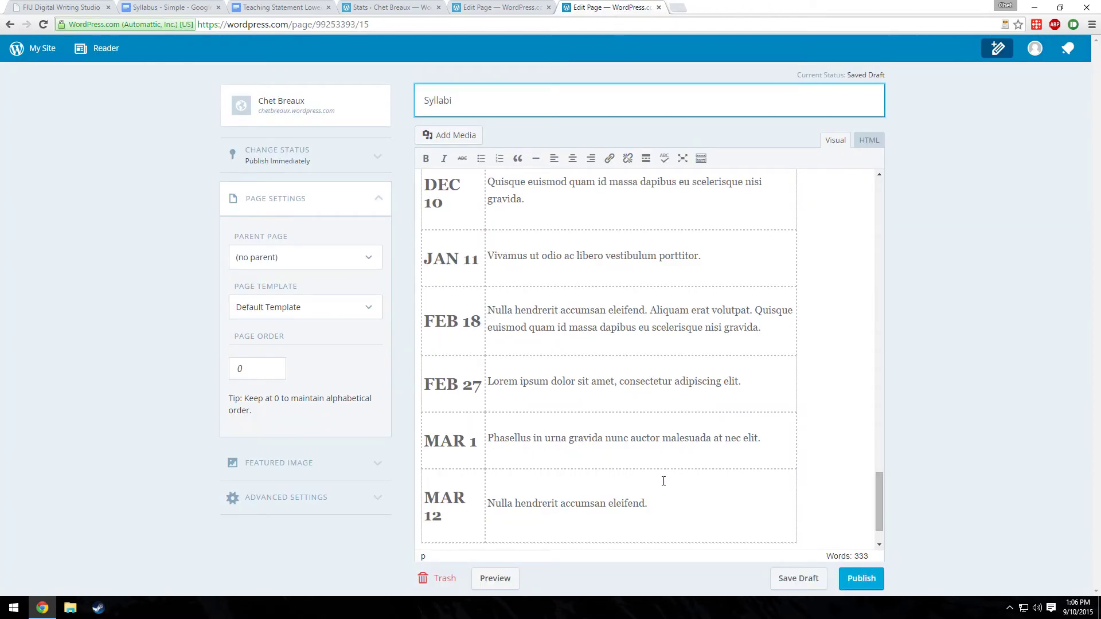
- Publish the Syllabi page
{"action": "left_click", "coordinate": [862, 579]}
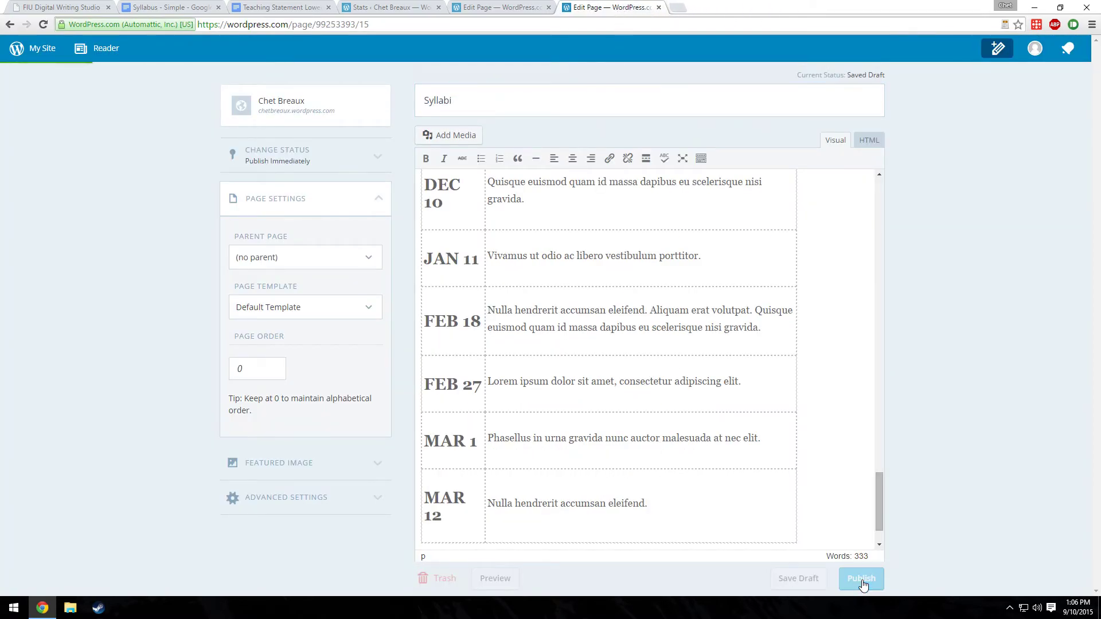
- View the published Syllabi page on the live site and examine its layout
{"action": "left_click", "coordinate": [651, 76]}
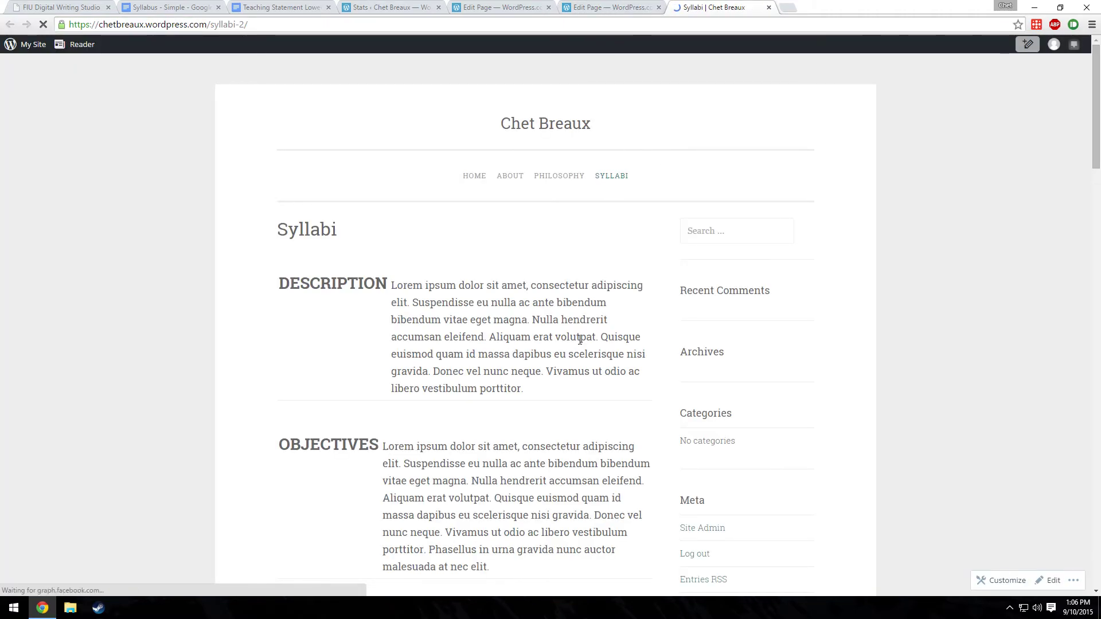
{"action": "scroll", "coordinate": [581, 337], "scroll_direction": "down", "scroll_amount": 2}
{"action": "scroll", "coordinate": [568, 206], "scroll_direction": "up", "scroll_amount": 1}
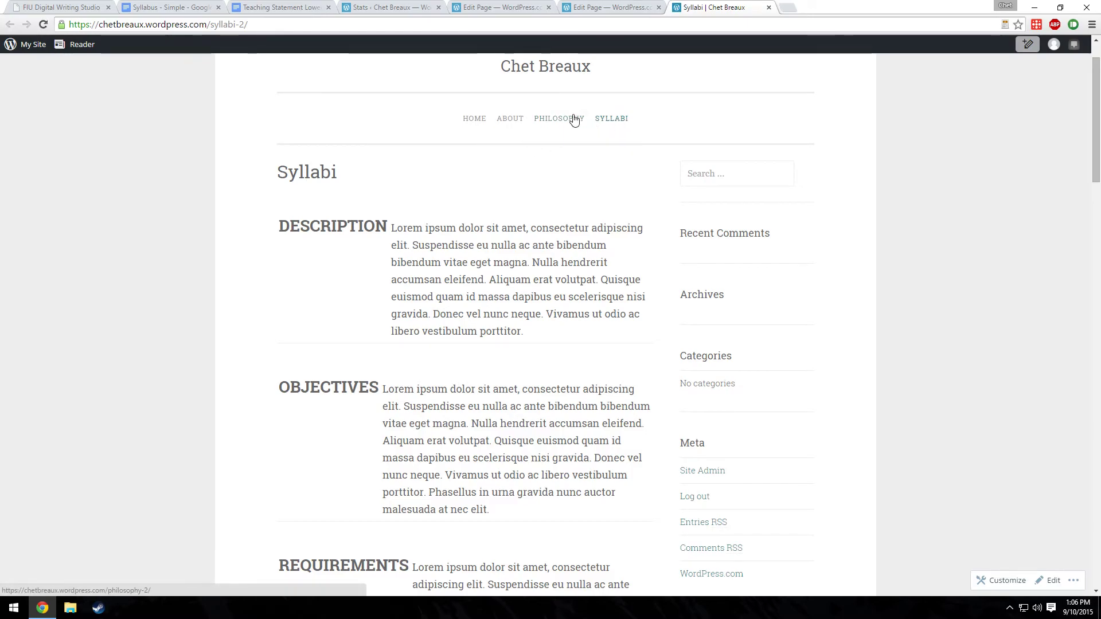
- Clear the placeholder text from the body of the site's About page and update the page
{"action": "left_click", "coordinate": [509, 120]}
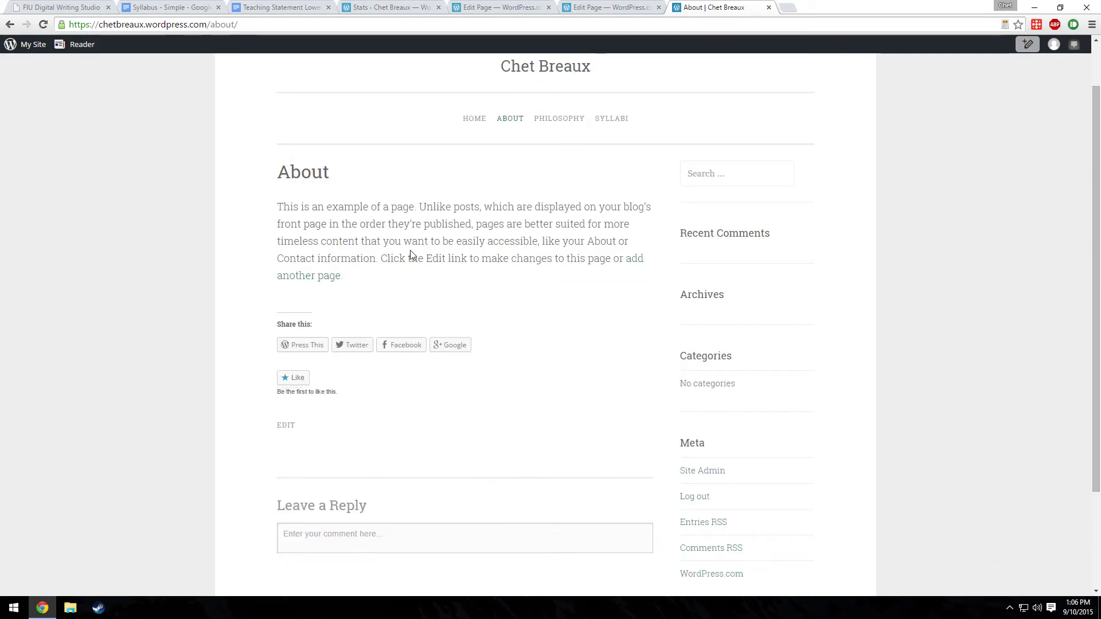
{"action": "left_click_drag", "start_coordinate": [294, 207], "coordinate": [501, 225]}
{"action": "left_click", "coordinate": [511, 277]}
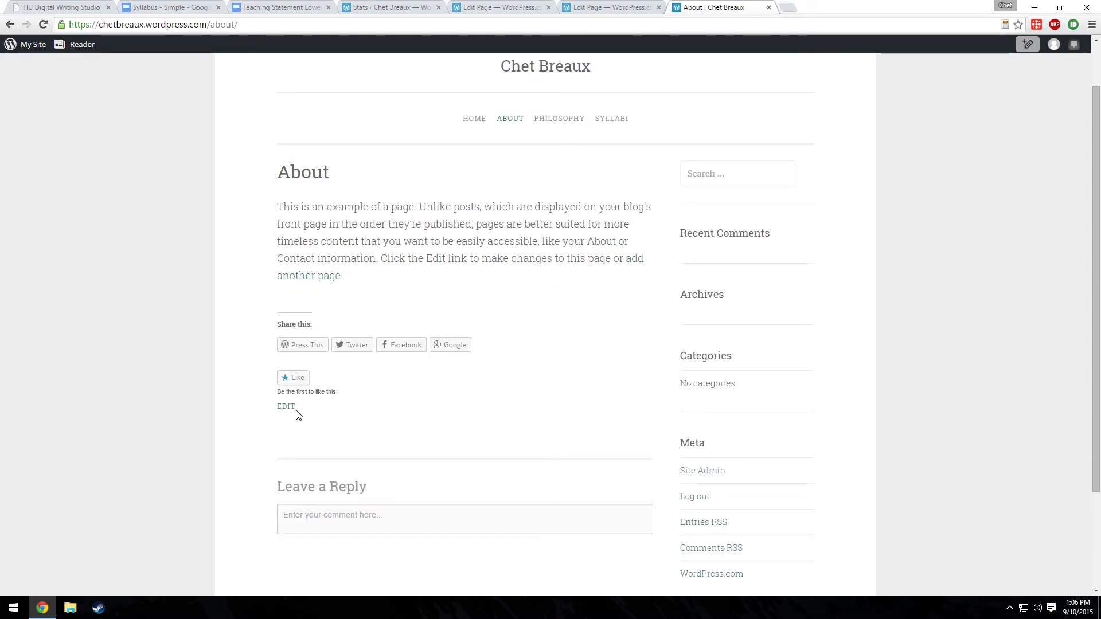
{"action": "left_click", "coordinate": [288, 409]}
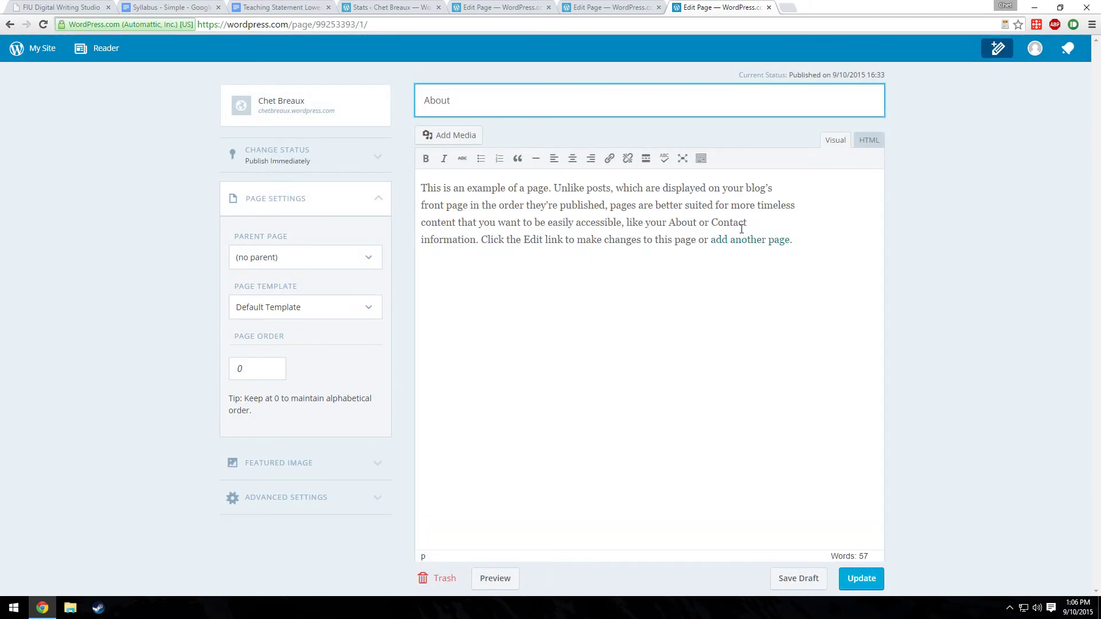
{"action": "left_click_drag", "start_coordinate": [799, 238], "coordinate": [421, 187]}
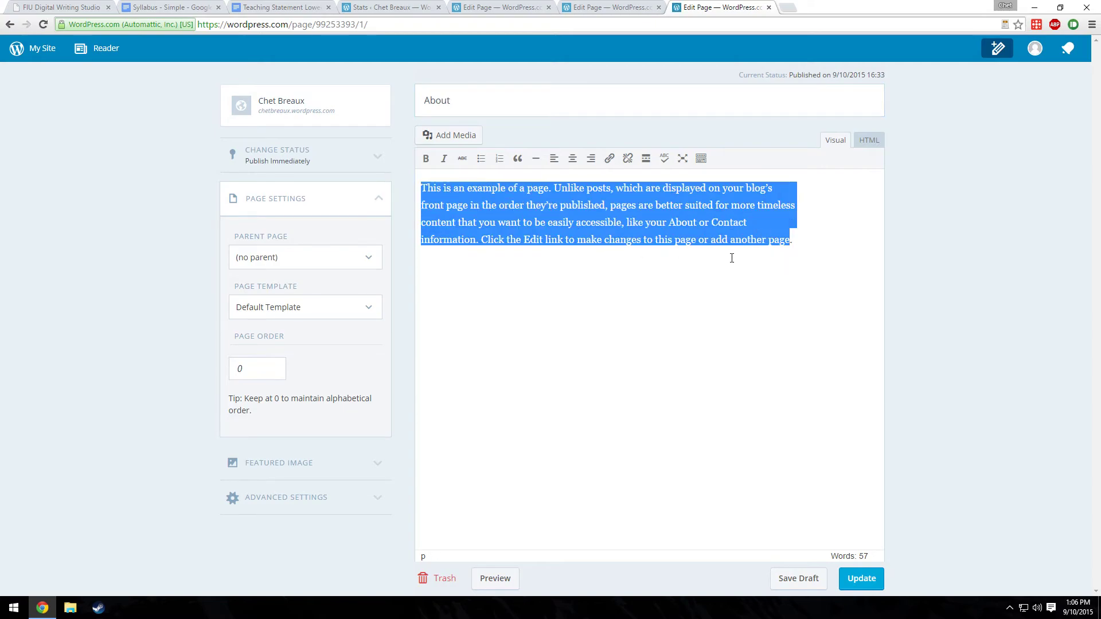
{"action": "key", "text": "BackSpace"}
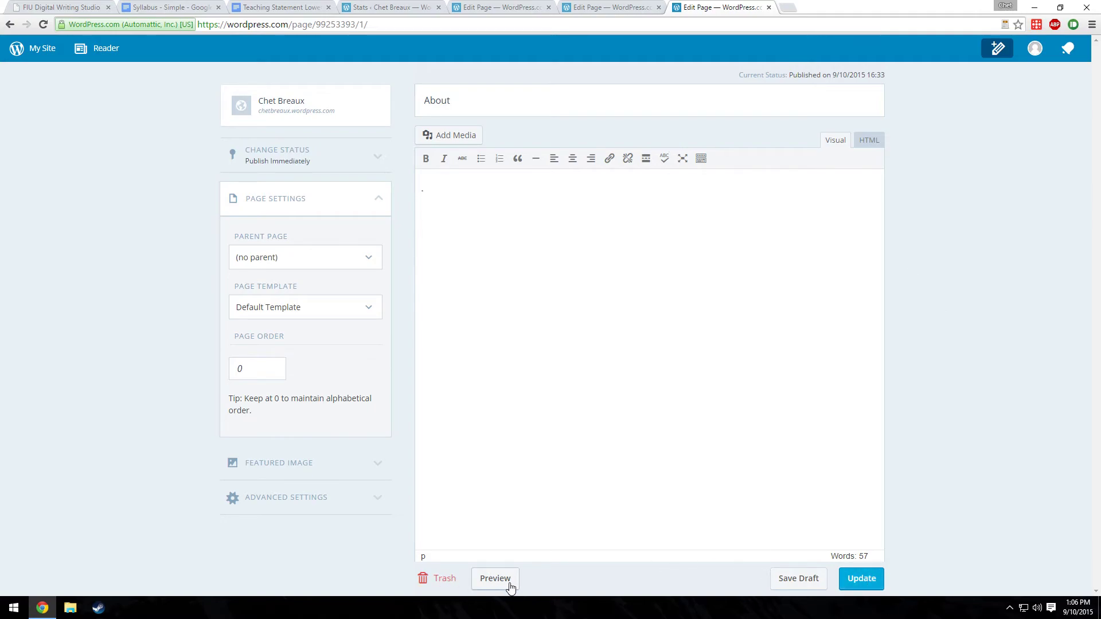
{"action": "left_click", "coordinate": [875, 581]}
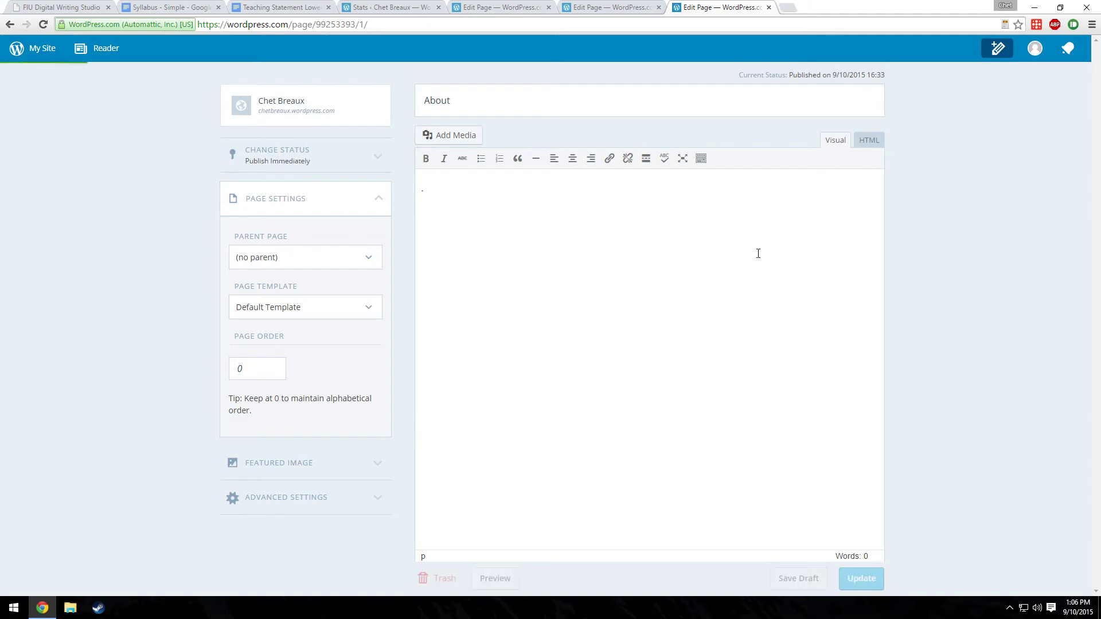
- View the updated About page on the live site and close the leftover page editor and Stats tabs
{"action": "left_click", "coordinate": [629, 79]}
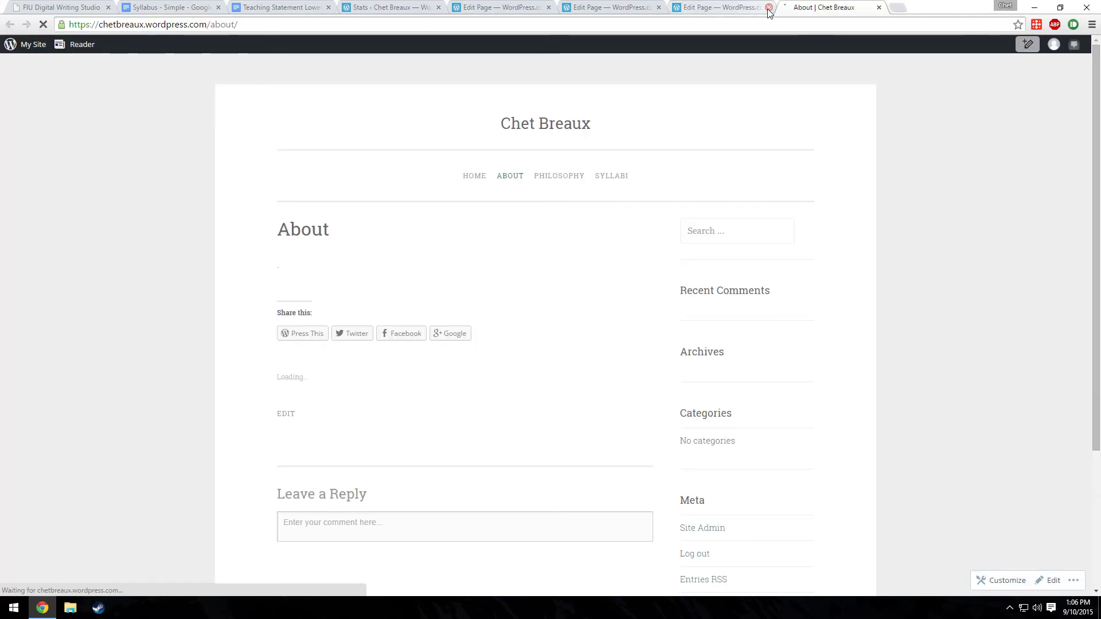
{"action": "left_click", "coordinate": [769, 7]}
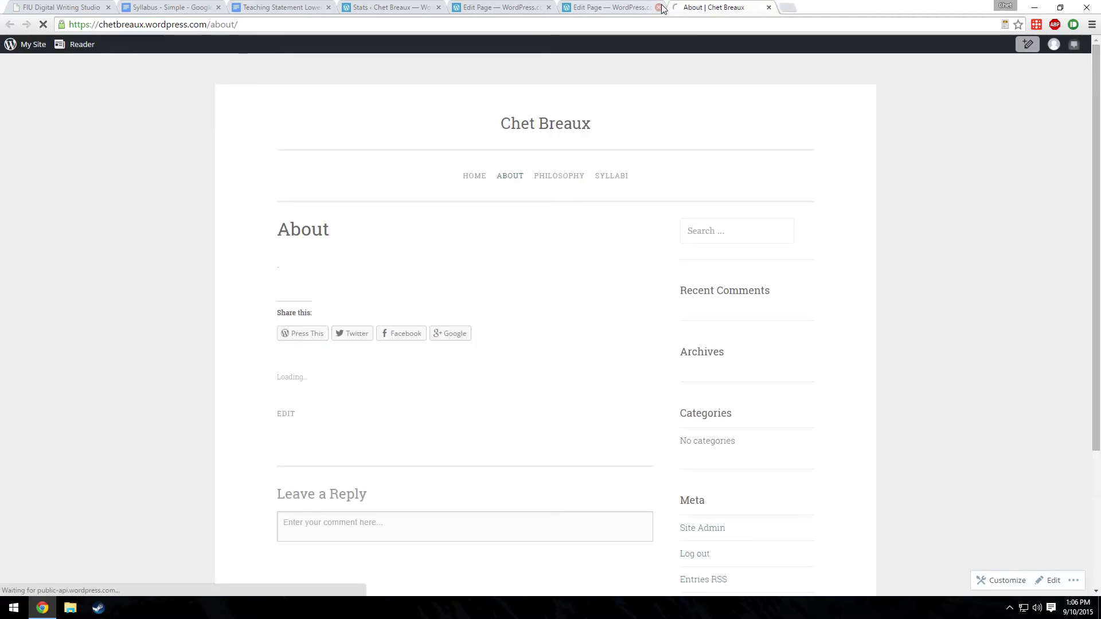
{"action": "left_click", "coordinate": [658, 7]}
{"action": "left_click", "coordinate": [539, 8]}
{"action": "left_click", "coordinate": [549, 8]}
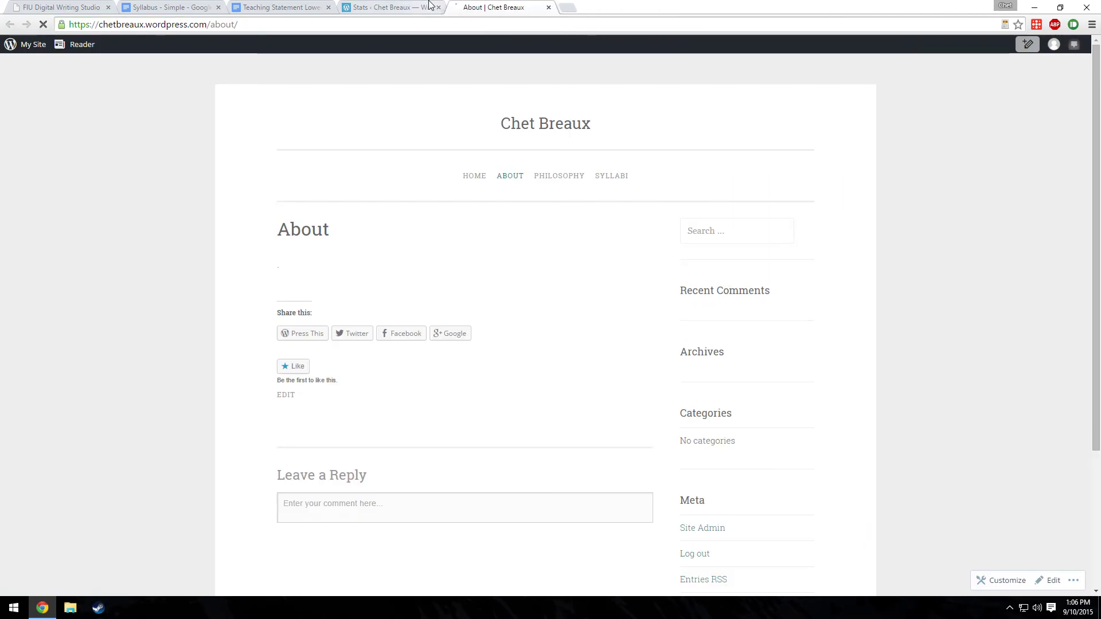
{"action": "left_click", "coordinate": [439, 8]}
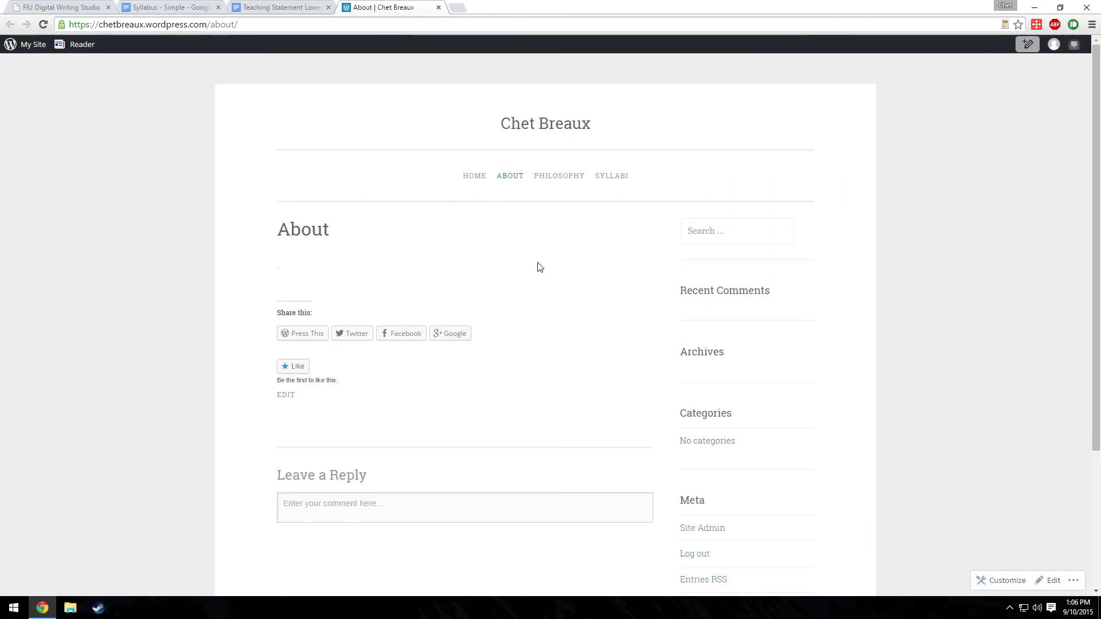
- Check the site's Home page, publish a new blog post titled "Welcome!" with an empty body, and view it on the live site
{"action": "left_click", "coordinate": [480, 179]}
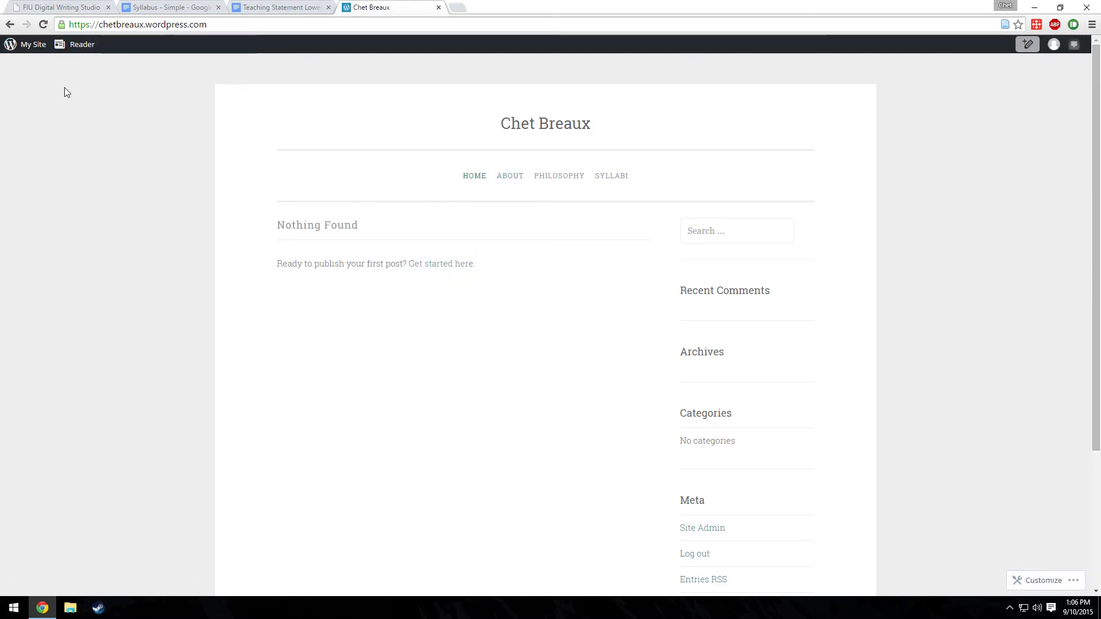
{"action": "left_click", "coordinate": [30, 45]}
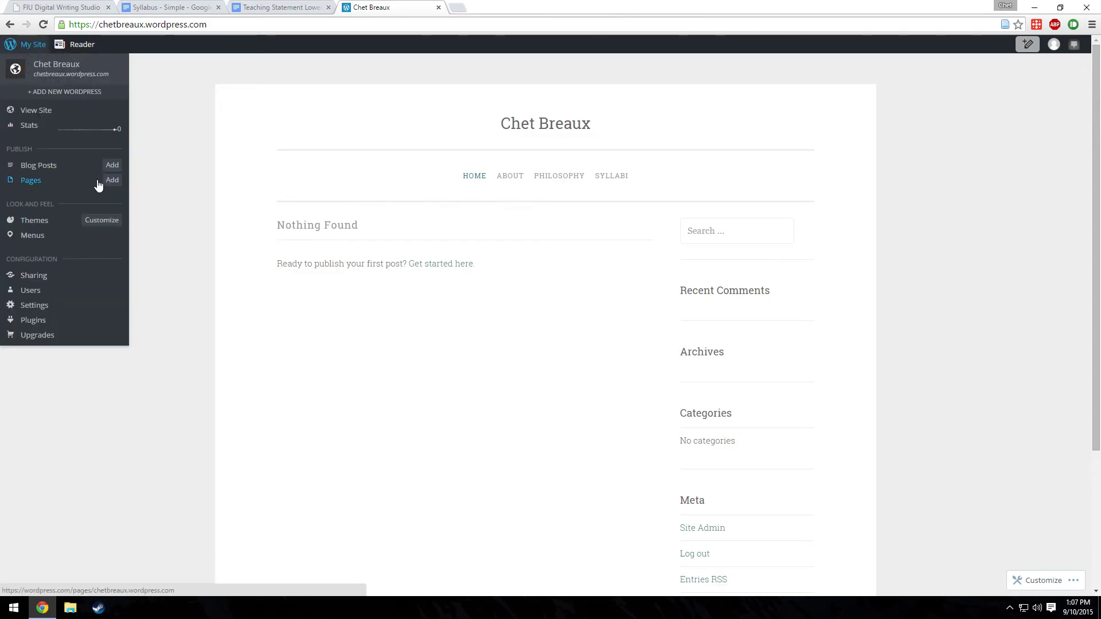
{"action": "left_click", "coordinate": [116, 171]}
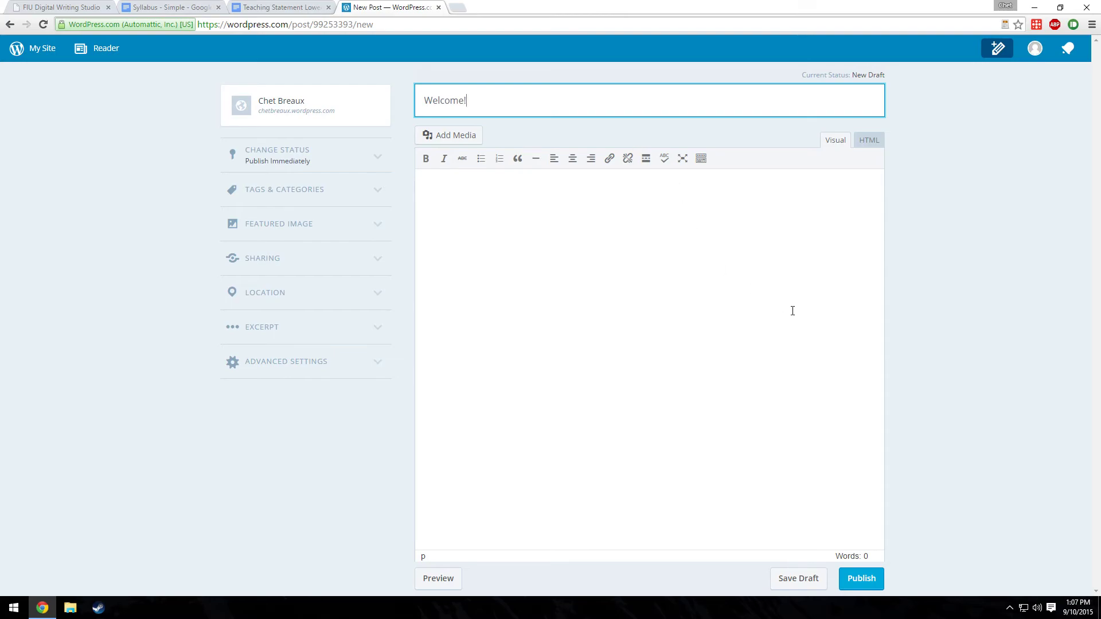
{"action": "left_click", "coordinate": [862, 578]}
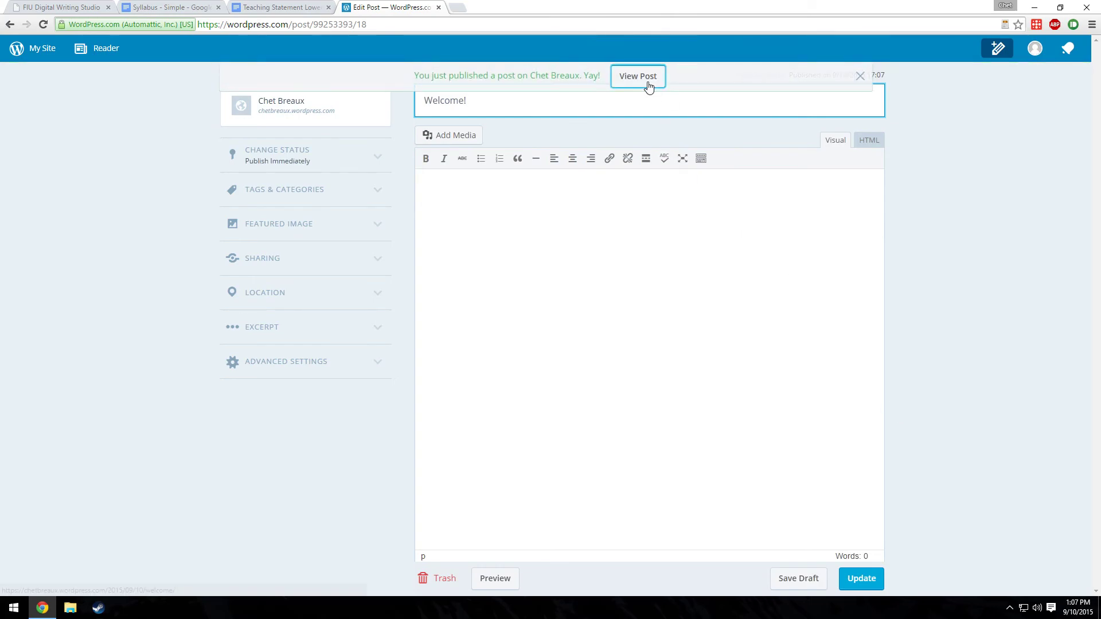
{"action": "left_click", "coordinate": [649, 87]}
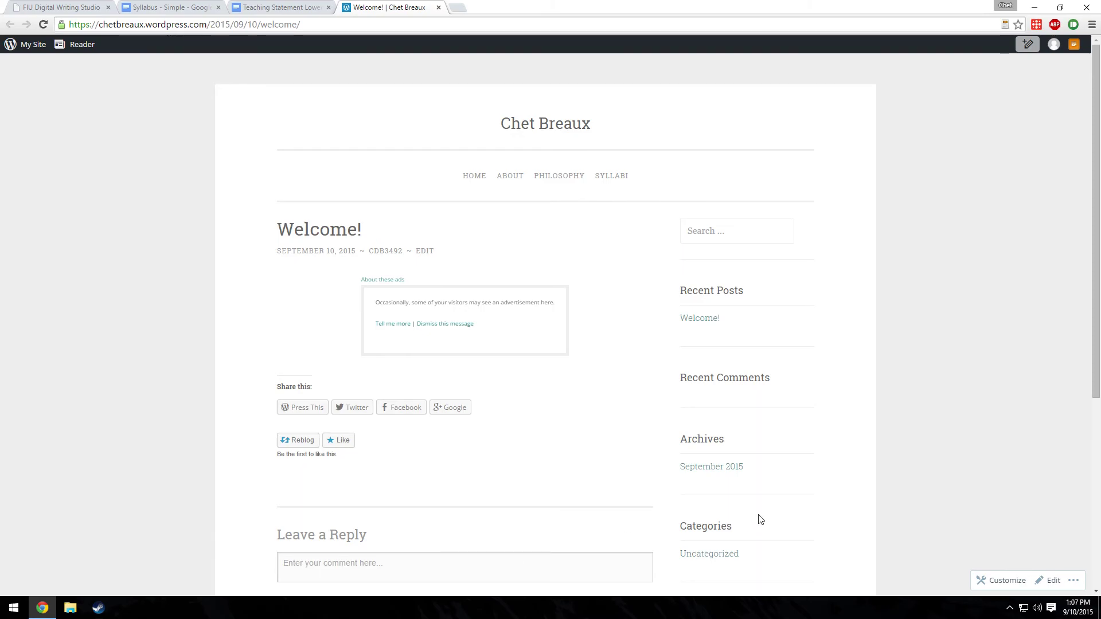
{"action": "scroll", "coordinate": [759, 522], "scroll_direction": "down", "scroll_amount": 1}
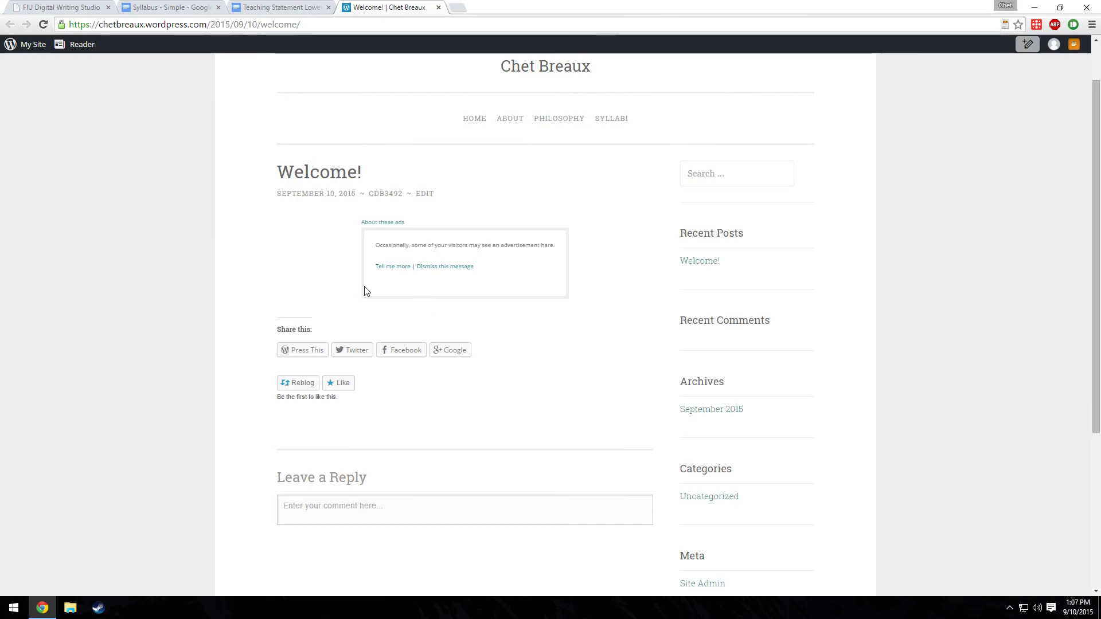
- Start adding another new page to the site
{"action": "left_click", "coordinate": [29, 44]}
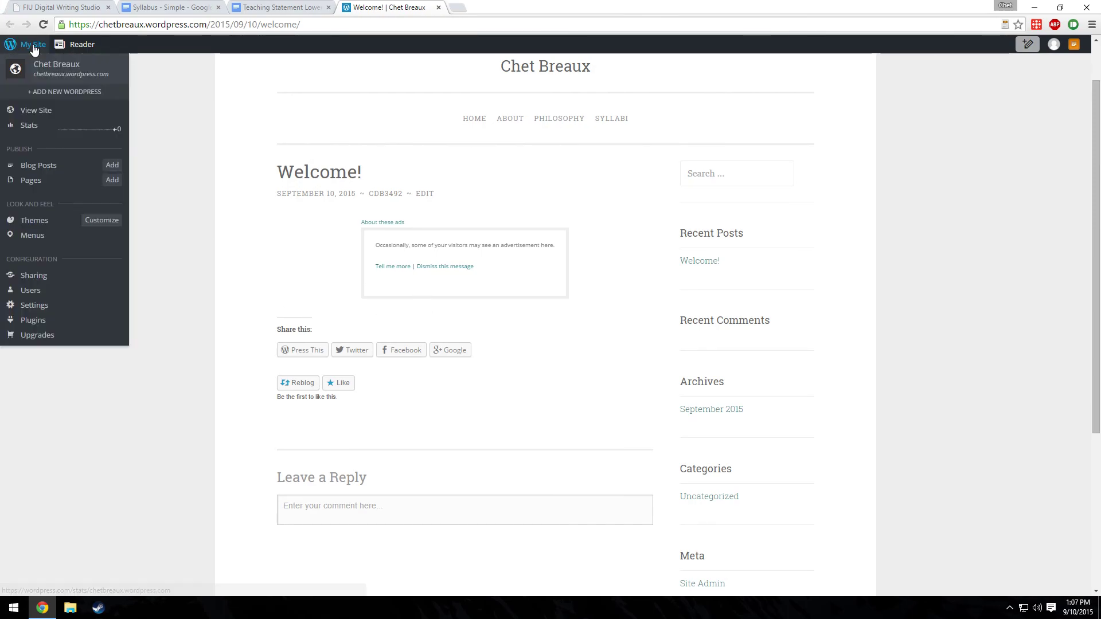
{"action": "left_click", "coordinate": [114, 179]}
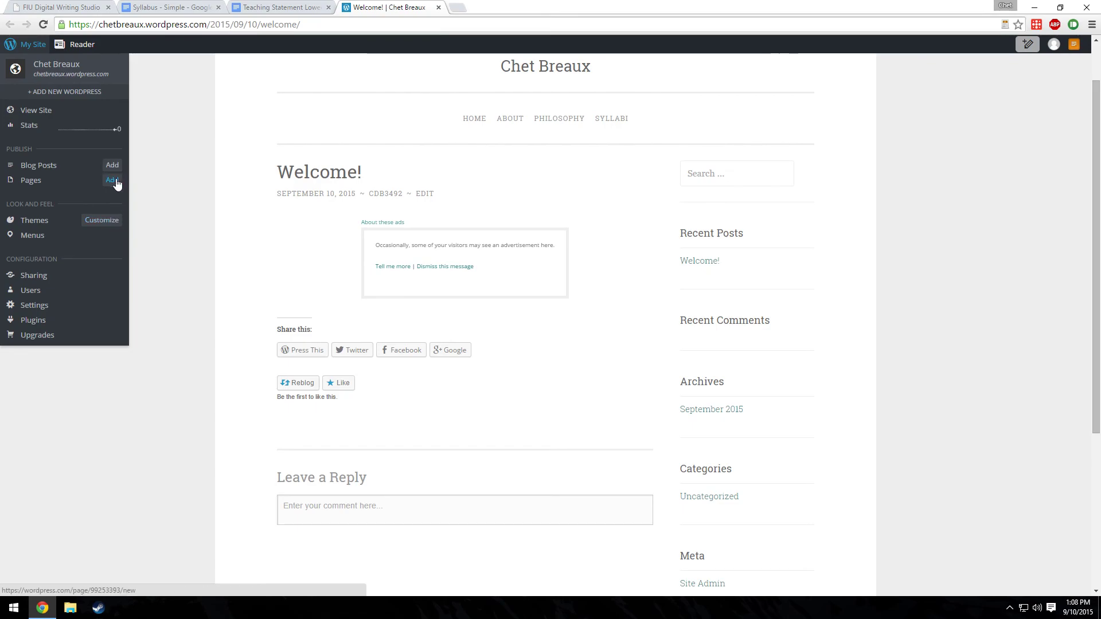